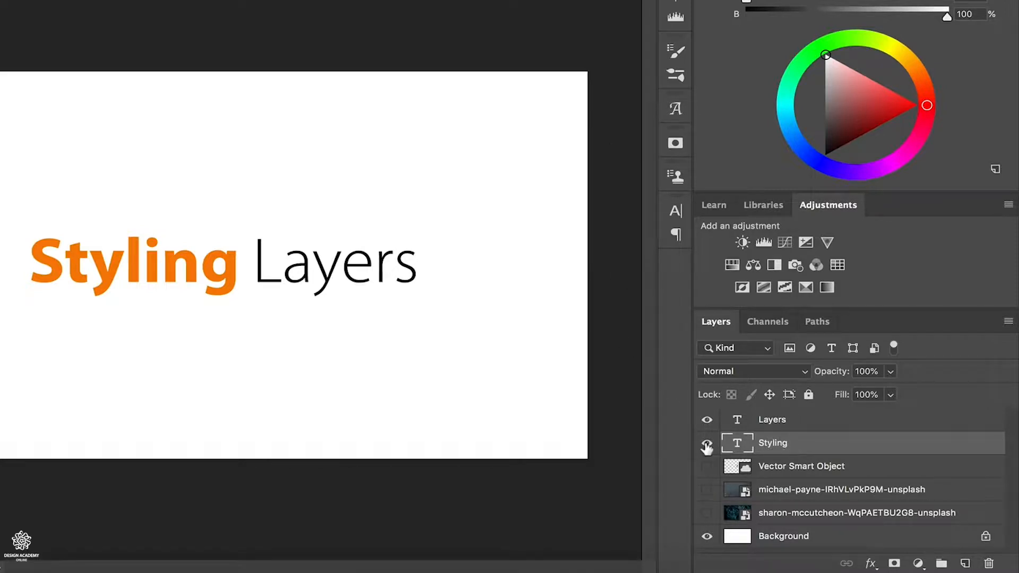
Hide the Layers text layer and show it again to check what it contains.
left_click(707, 421)
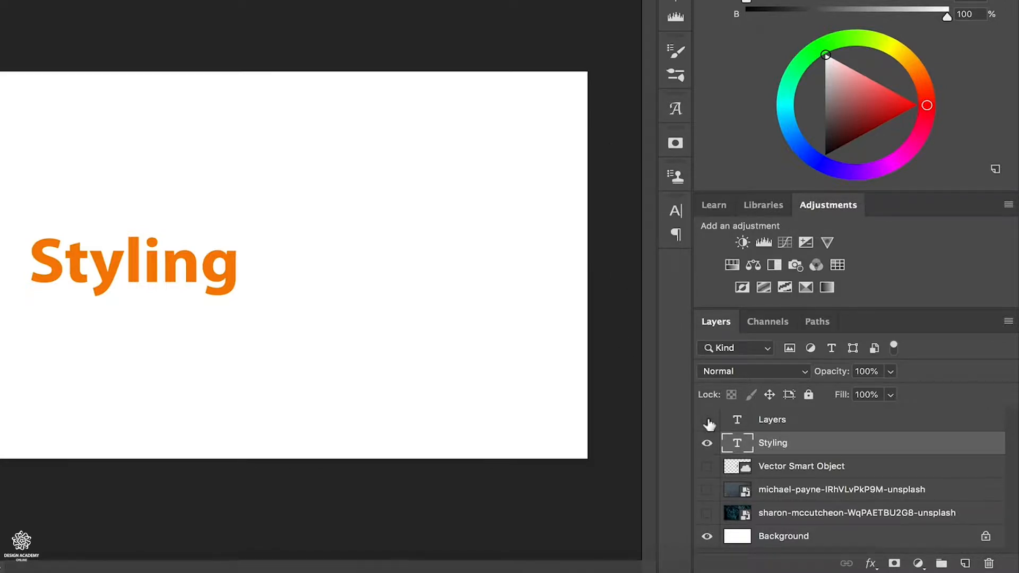
left_click(707, 420)
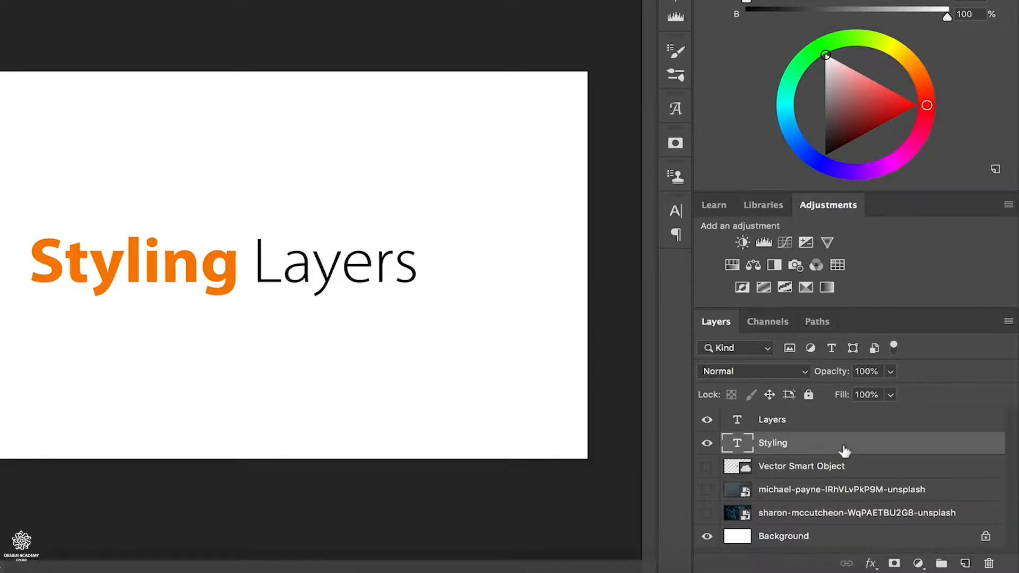
Open the blending options of the Styling text layer and enable a drop shadow with its settings displayed.
left_click(872, 565)
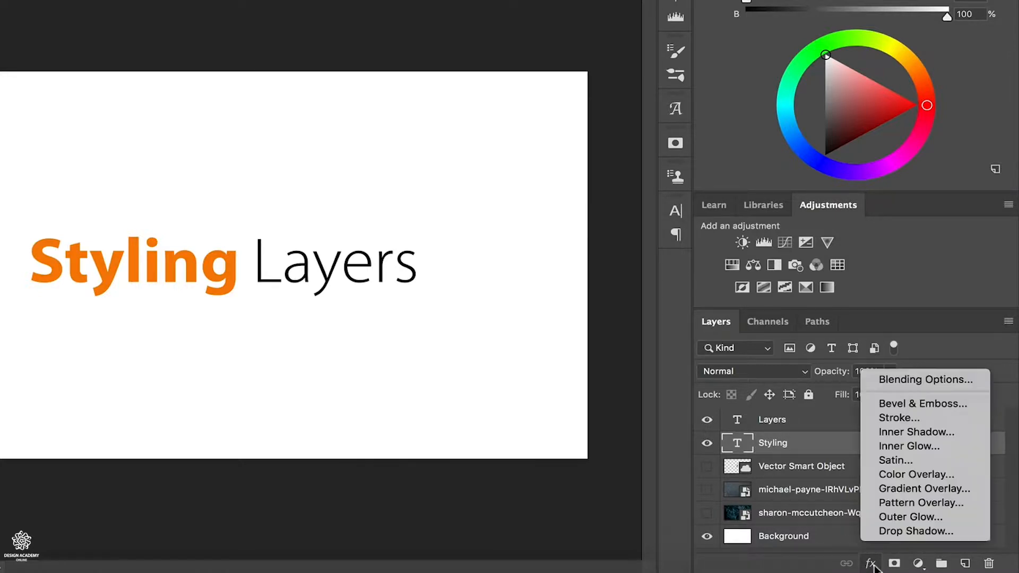
right_click(827, 450)
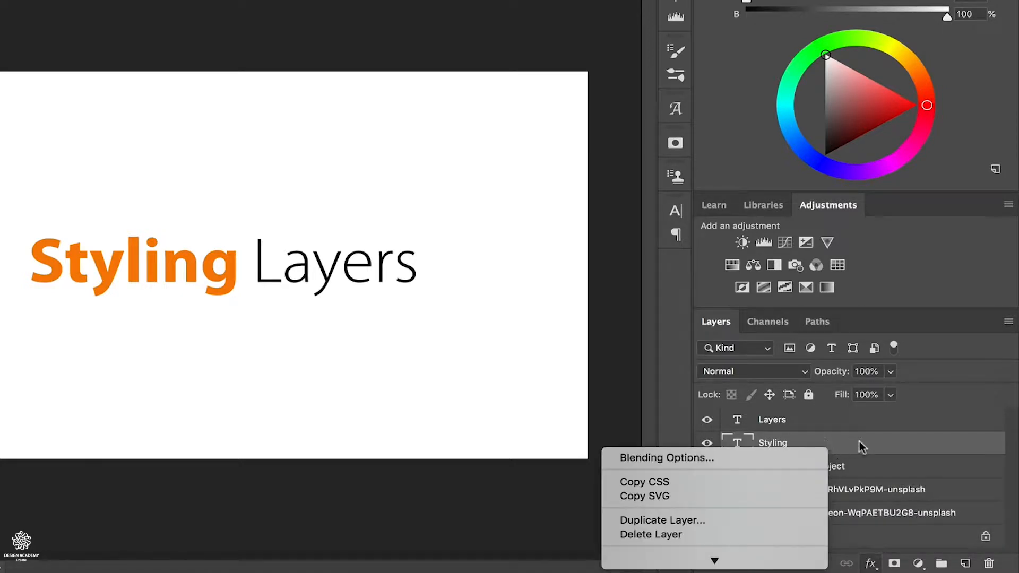
left_click(716, 457)
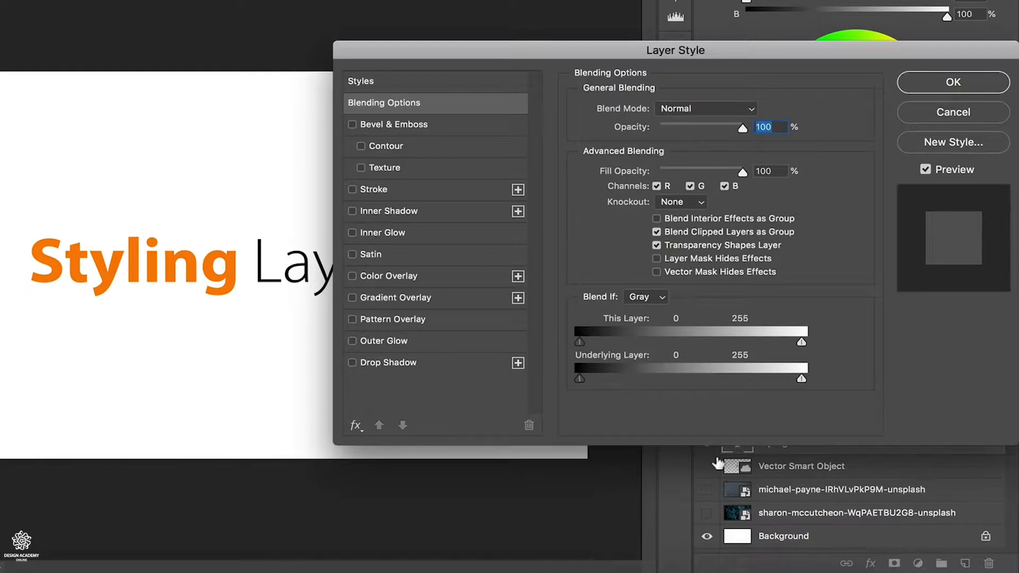
left_click(352, 363)
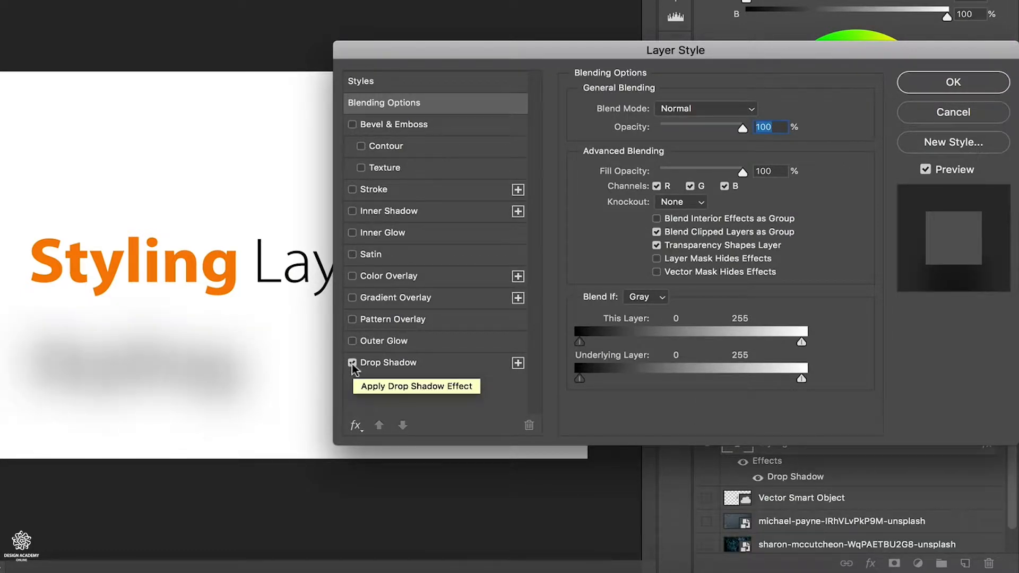
left_click(400, 363)
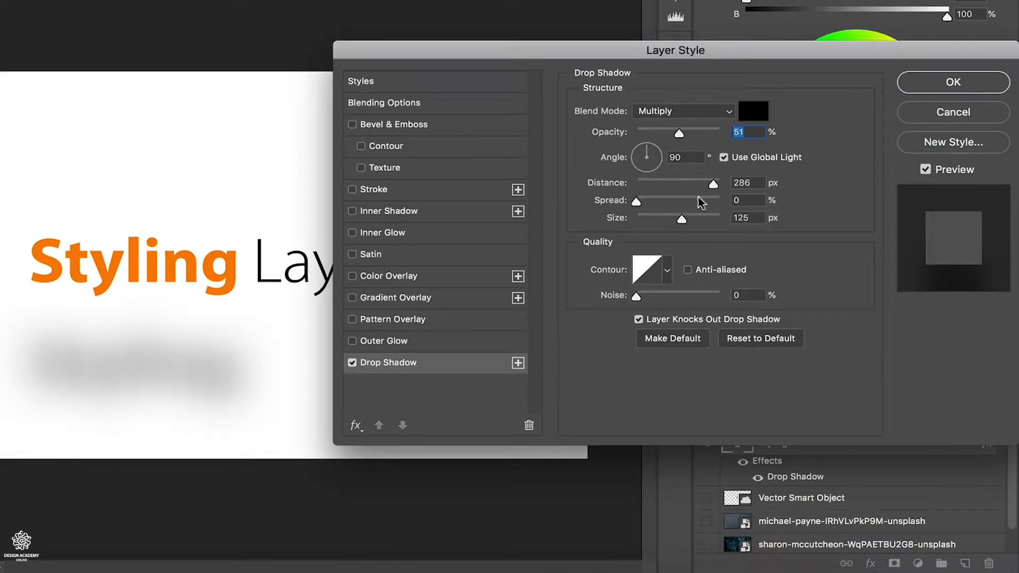
Set the drop shadow's distance to 75 px, spread to 22%, size to 18 px and angle to 29°.
mouse_move(712, 186)
left_mouse_down()
mouse_move(639, 182)
mouse_move(719, 183)
mouse_move(692, 187)
left_mouse_up()
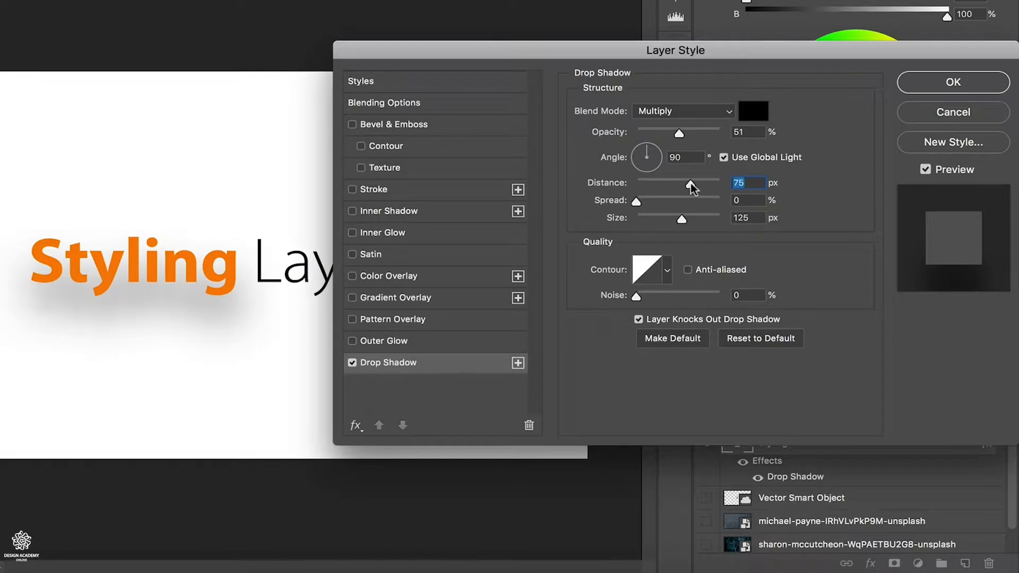
left_click_drag(635, 203, 651, 220)
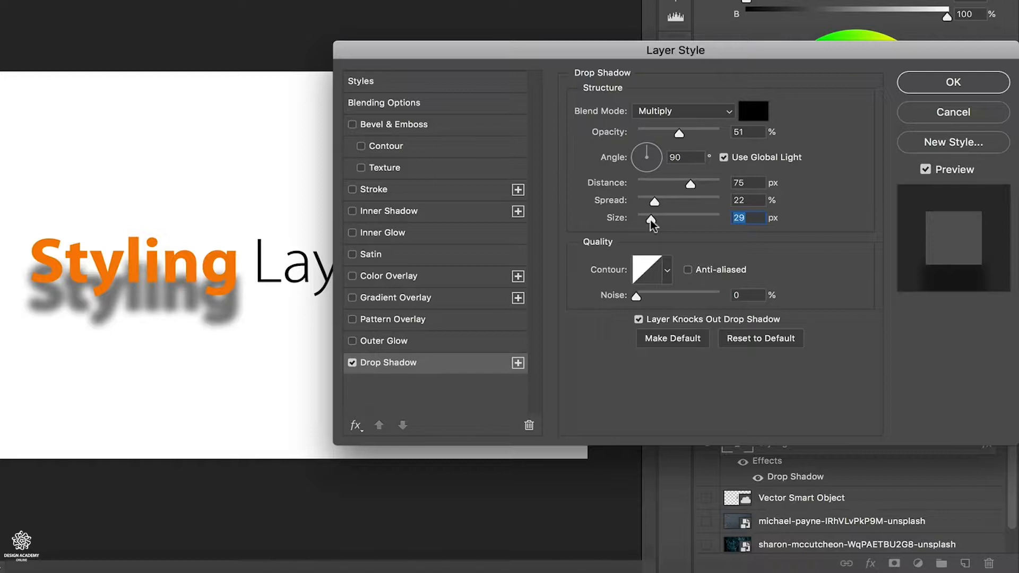
left_click_drag(651, 220, 647, 221)
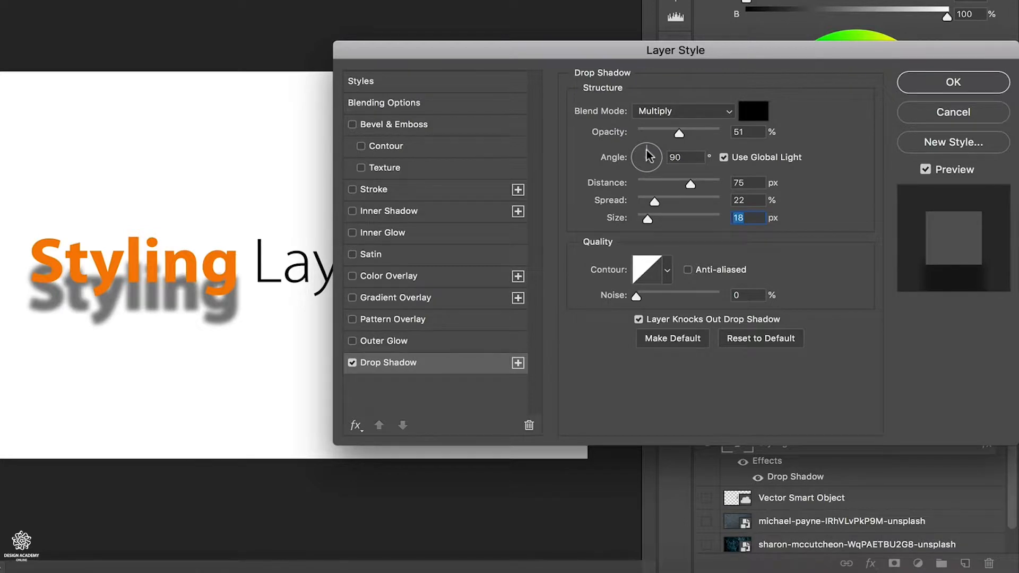
mouse_move(647, 155)
left_mouse_down()
mouse_move(641, 142)
mouse_move(661, 148)
mouse_move(649, 156)
left_mouse_up()
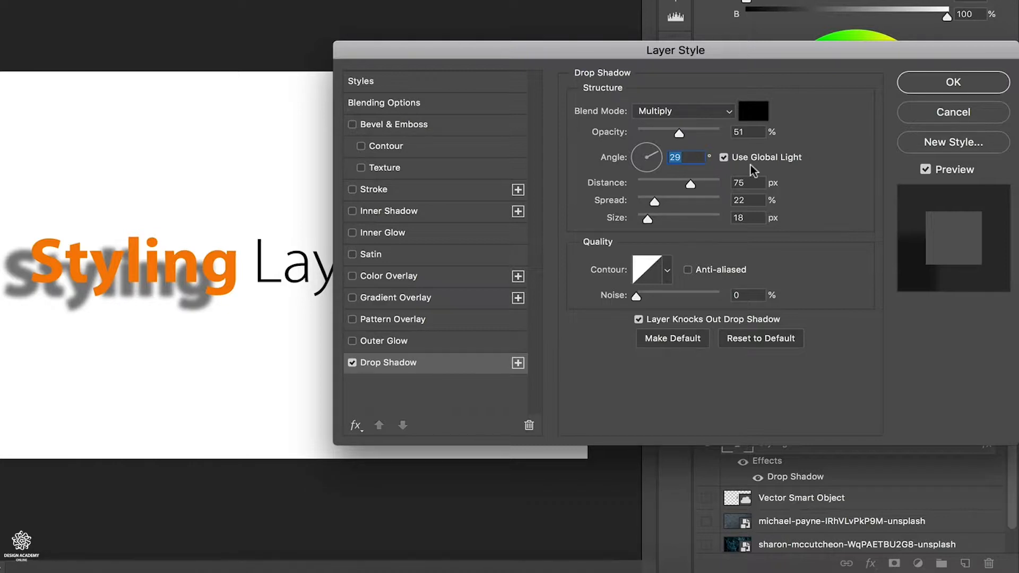
Set the drop shadow's opacity to 35% and look over its blend modes and noise setting.
key("shift+Tab")
left_click_drag(681, 135, 665, 134)
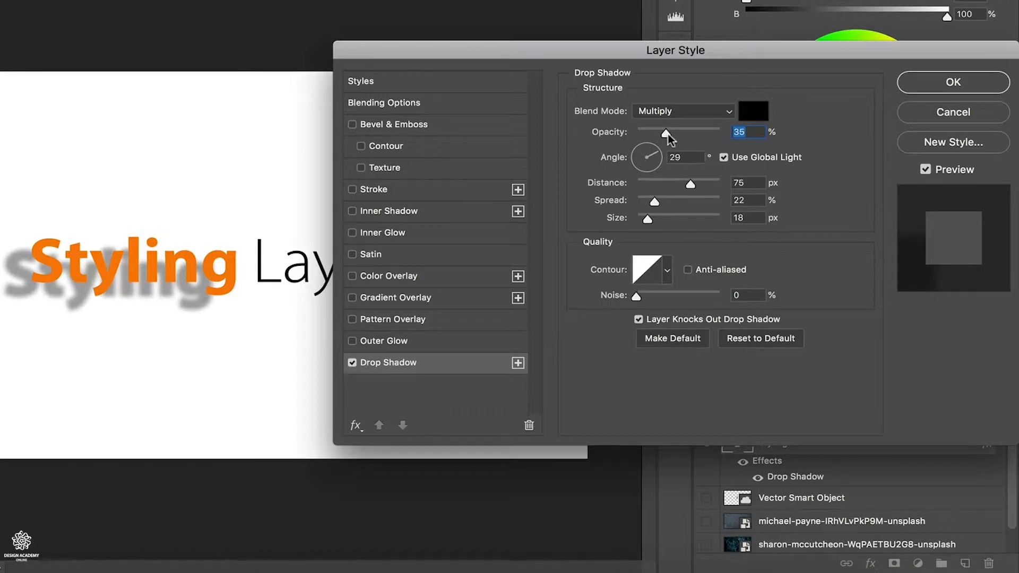
left_click(720, 113)
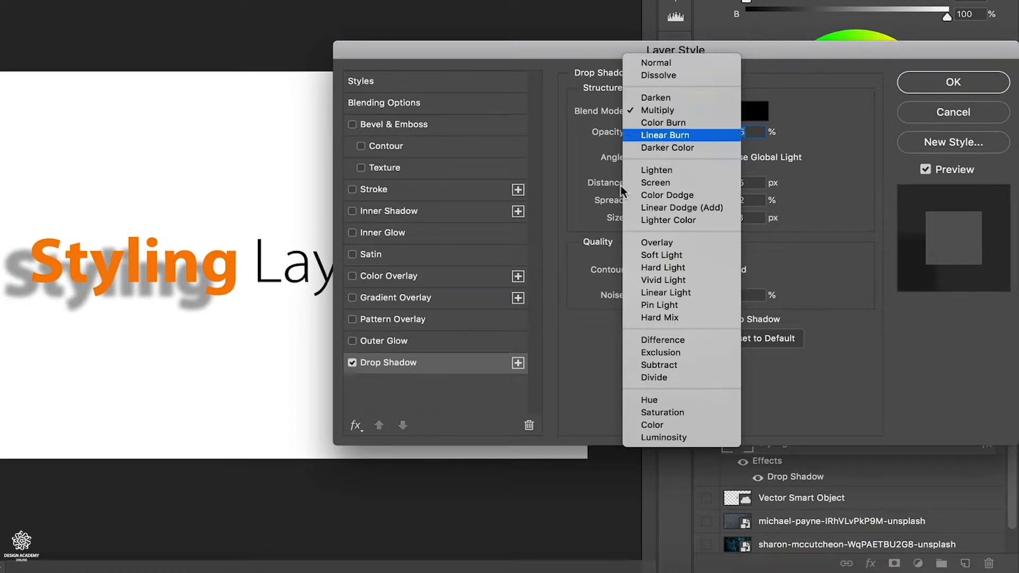
left_click(556, 262)
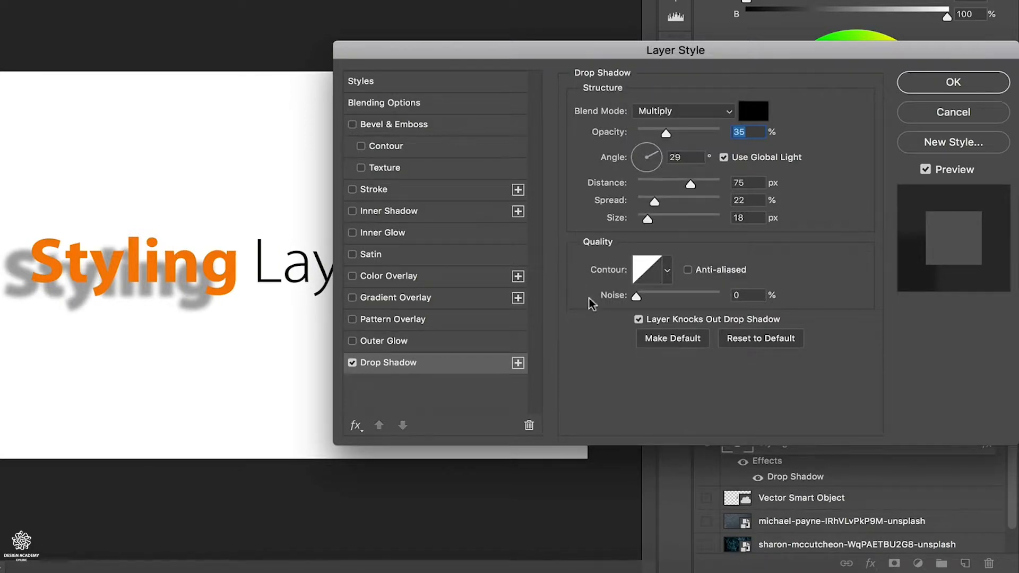
mouse_move(636, 295)
left_mouse_down()
mouse_move(688, 296)
mouse_move(626, 307)
left_mouse_up()
Add a second drop shadow to the Styling layer and delete it.
left_click(518, 363)
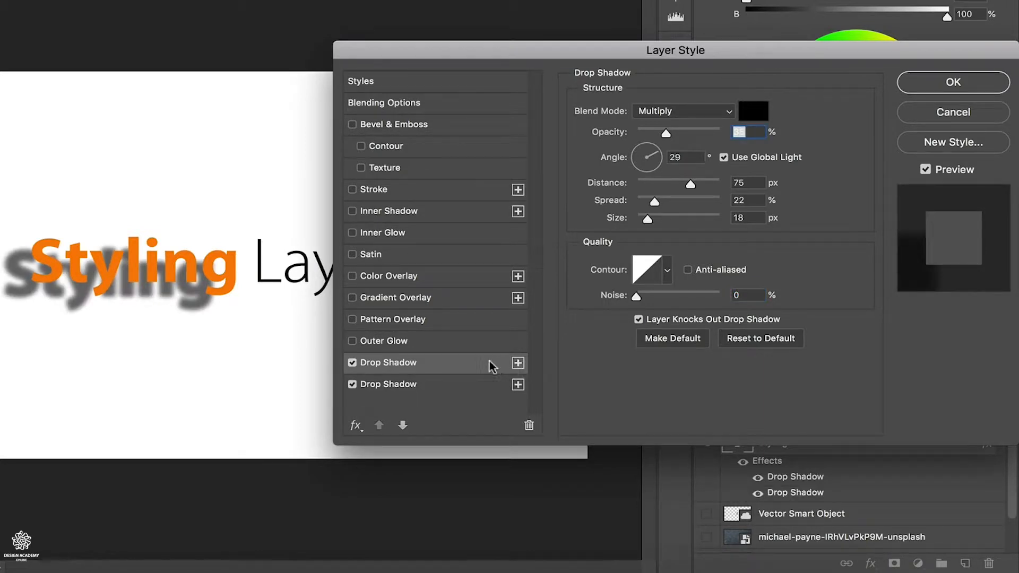
left_click(529, 426)
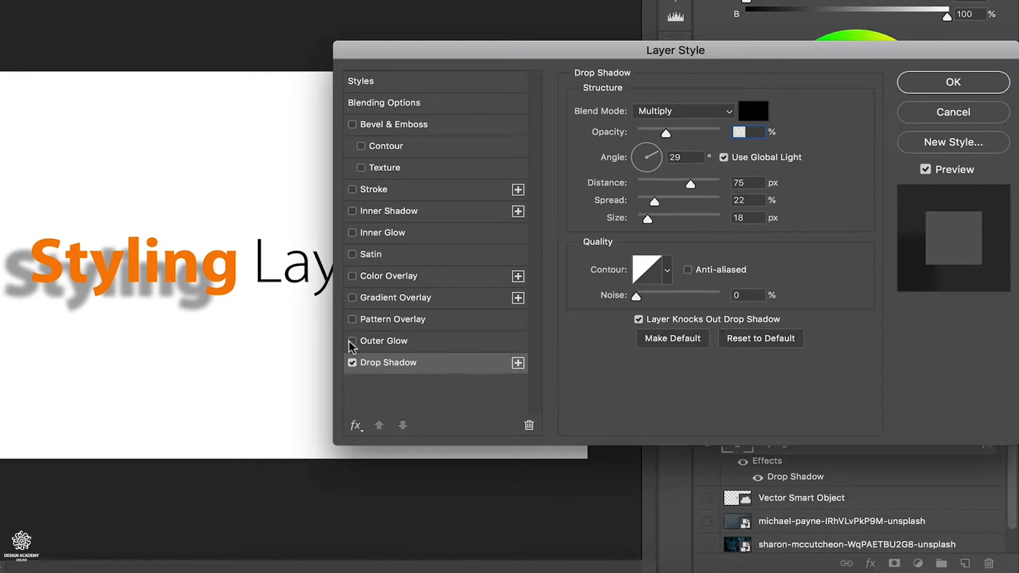
Enable an outer glow on the Styling layer and set its size to 29 px.
left_click(381, 342)
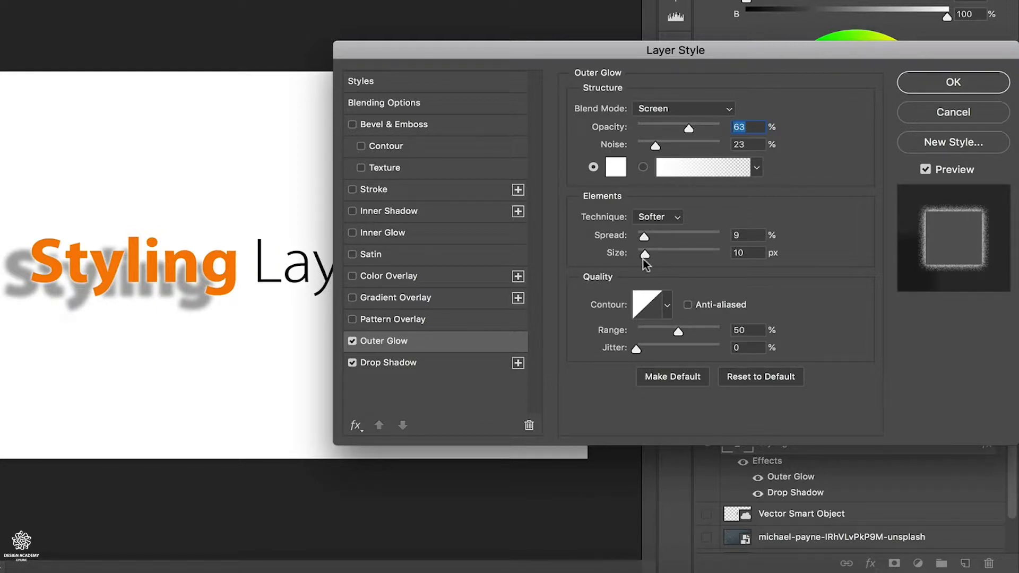
mouse_move(644, 257)
left_mouse_down()
mouse_move(663, 257)
mouse_move(652, 255)
left_mouse_up()
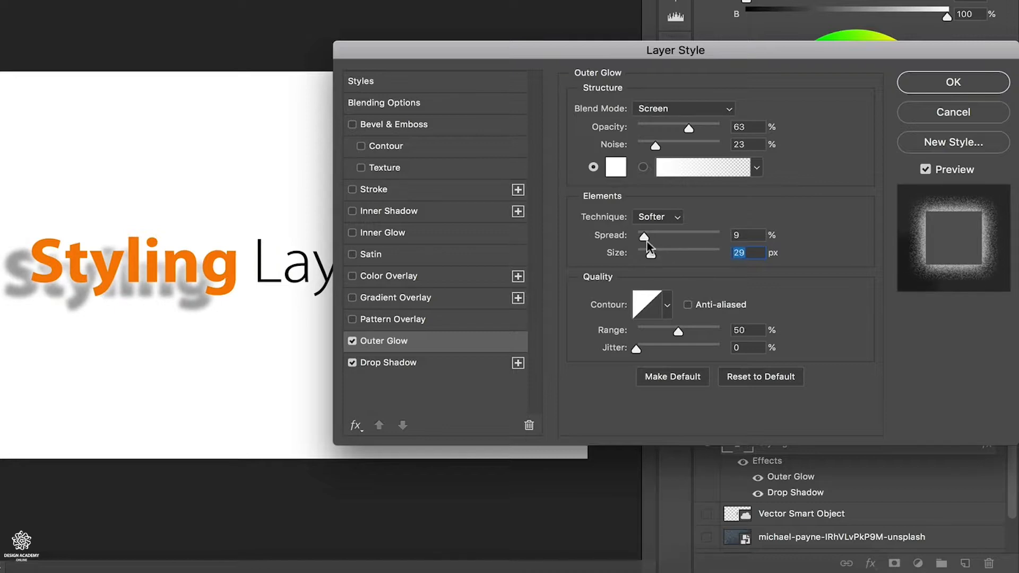
Try the Precise technique for the outer glow and switch it back to Softer.
left_click(679, 217)
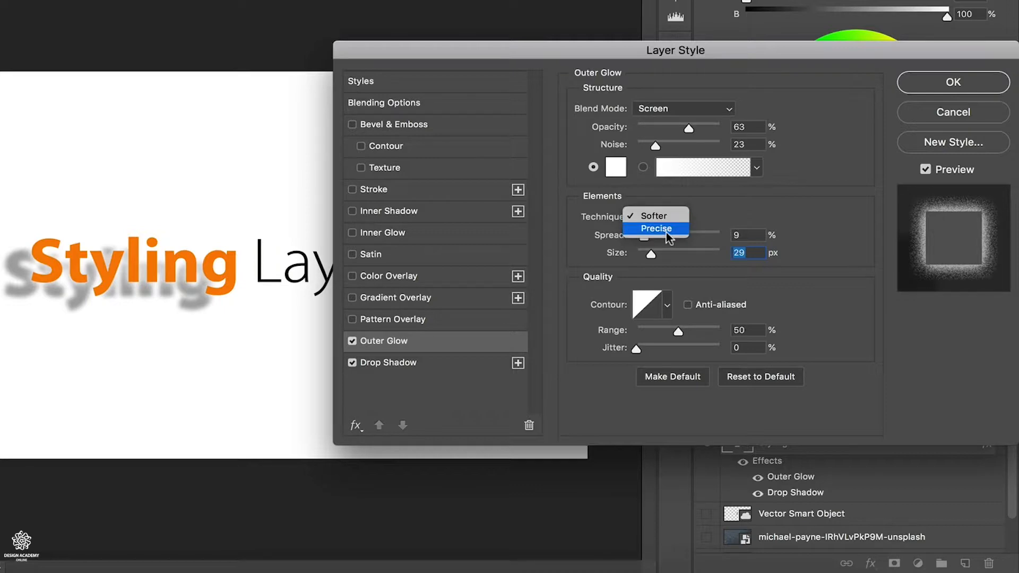
left_click(667, 232)
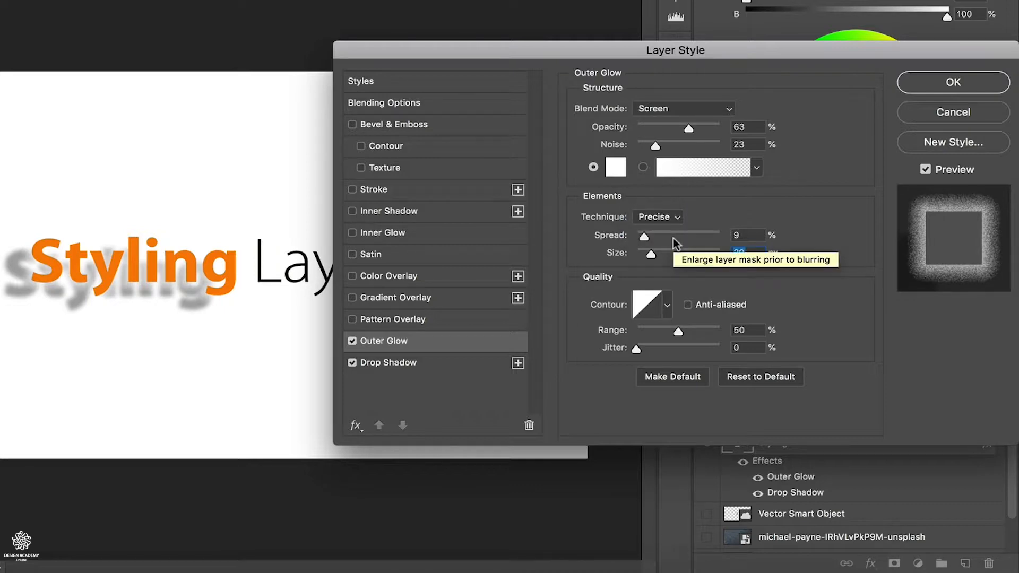
left_click(671, 216)
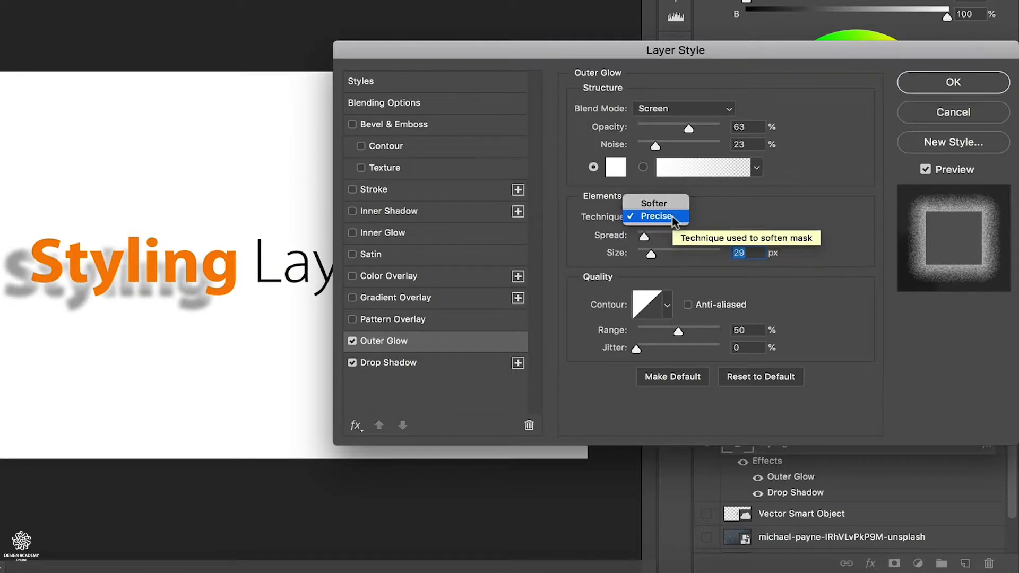
left_click(676, 203)
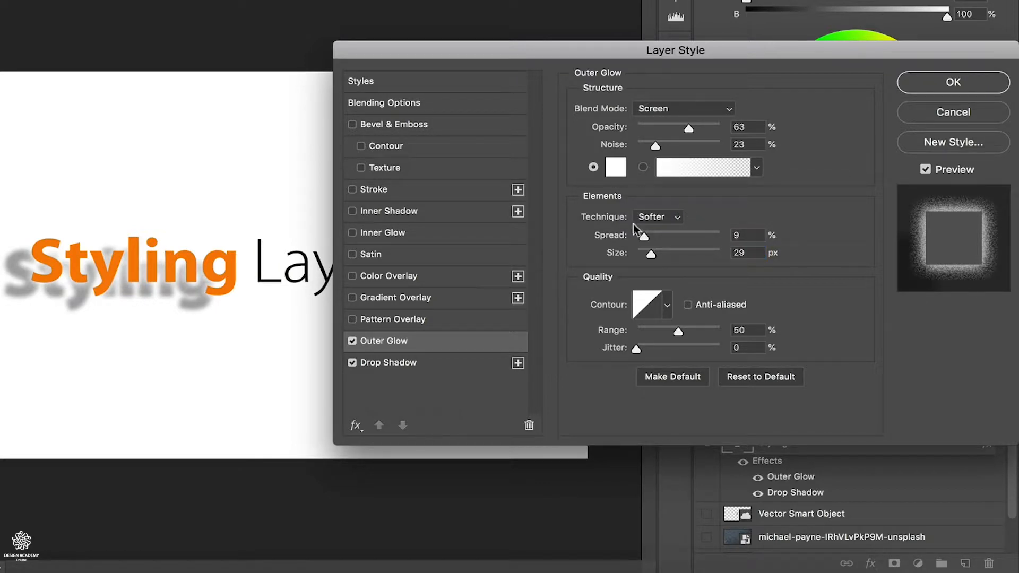
Try a pattern overlay with the red rock pattern on the Styling text, review the available pattern sets, and disable the overlay.
left_click(352, 319)
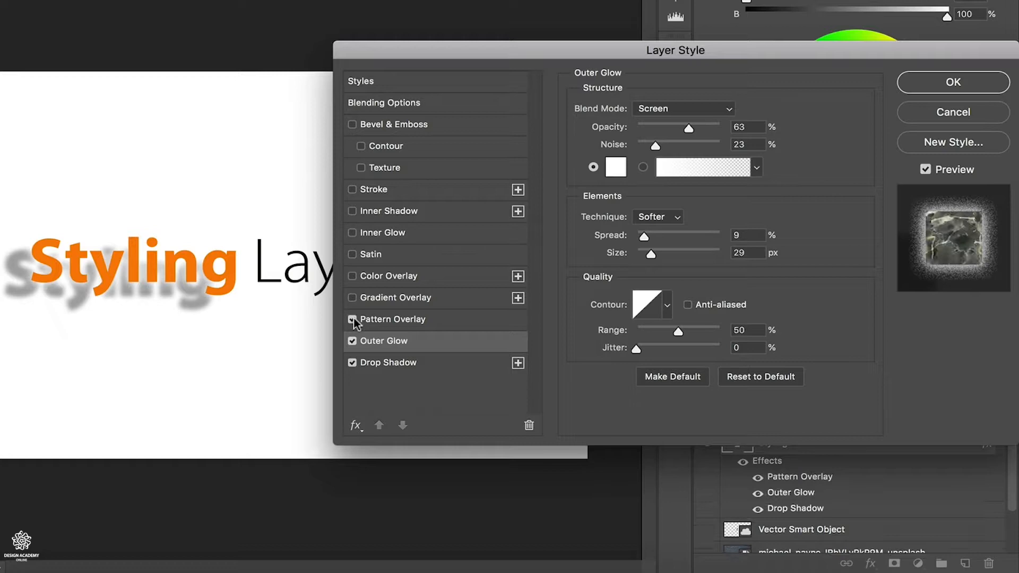
left_click(383, 318)
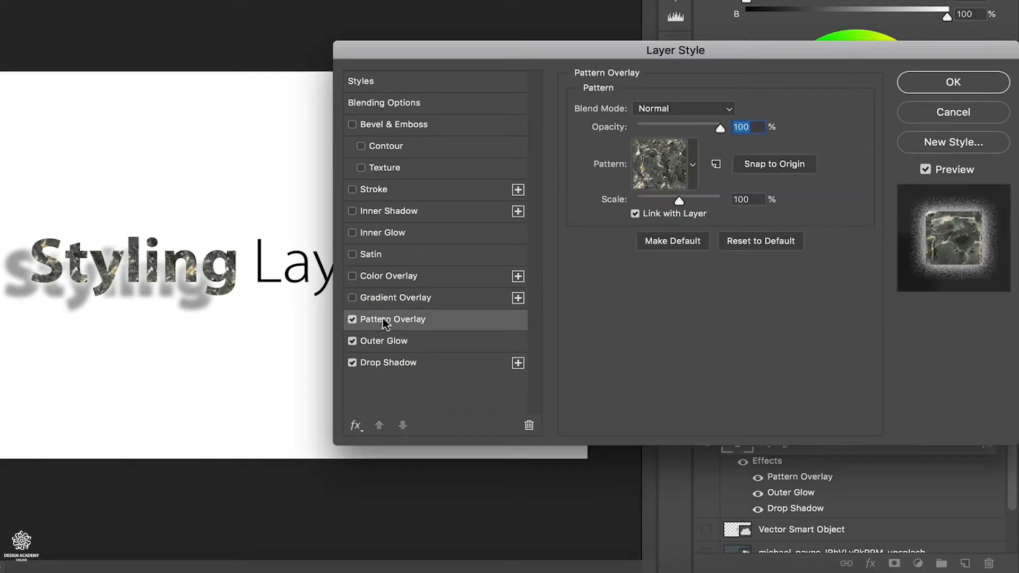
left_click(694, 165)
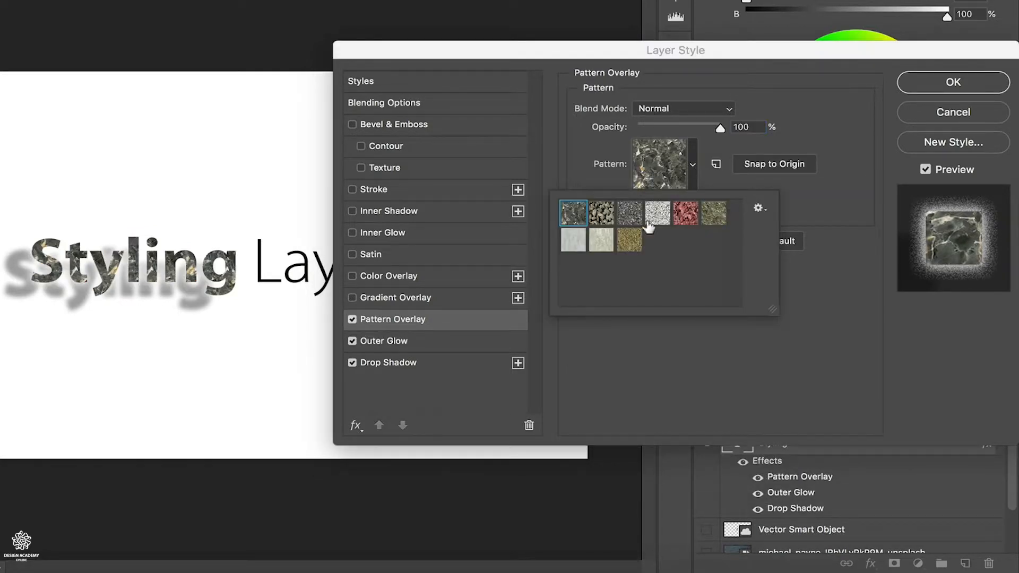
left_click(691, 215)
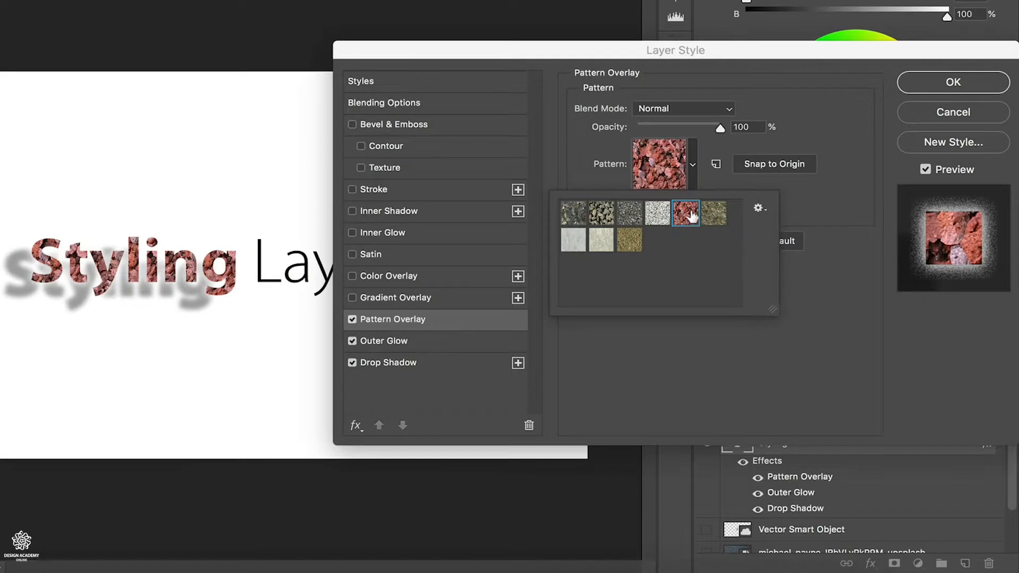
left_click(759, 209)
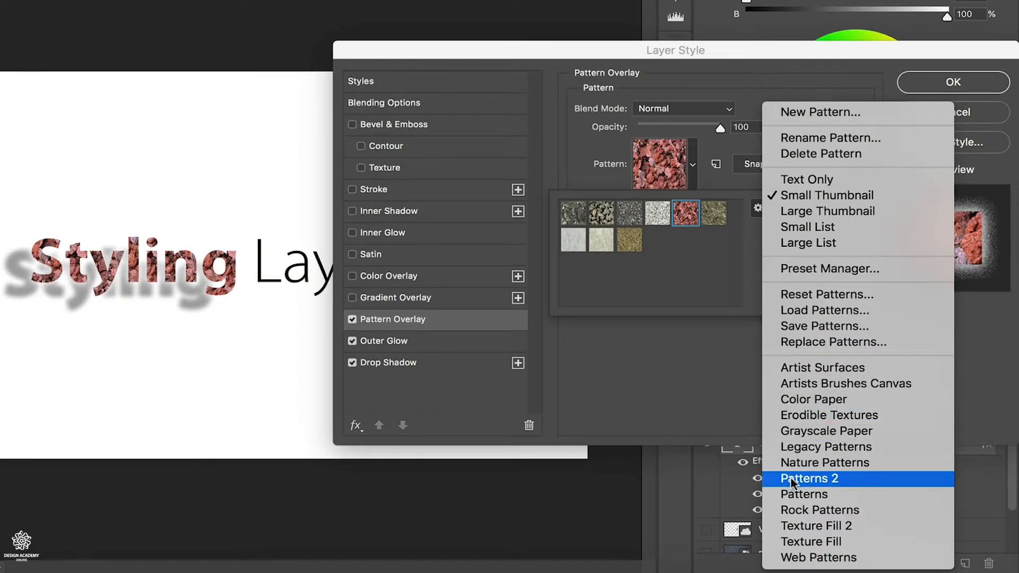
left_click(616, 358)
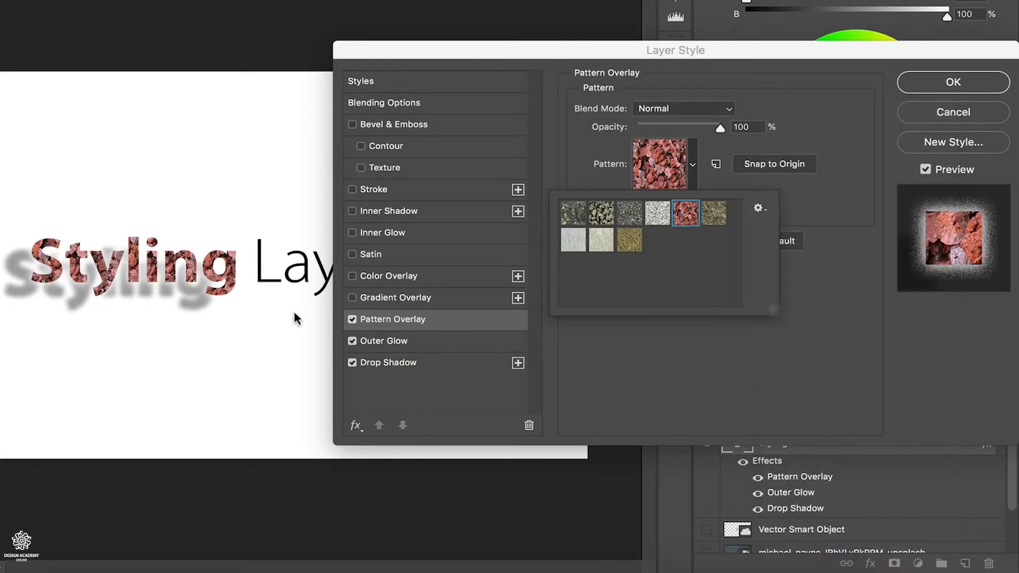
left_click(353, 320)
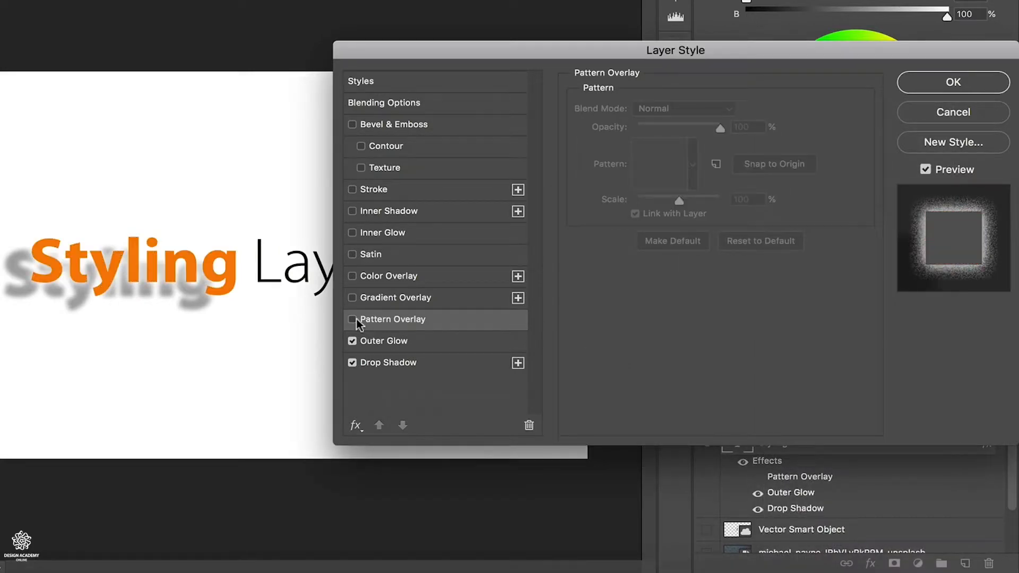
Try a gradient overlay with the orange-yellow-orange gradient, 53% opacity and the white-to-black gradient, and disable the overlay.
left_click(371, 298)
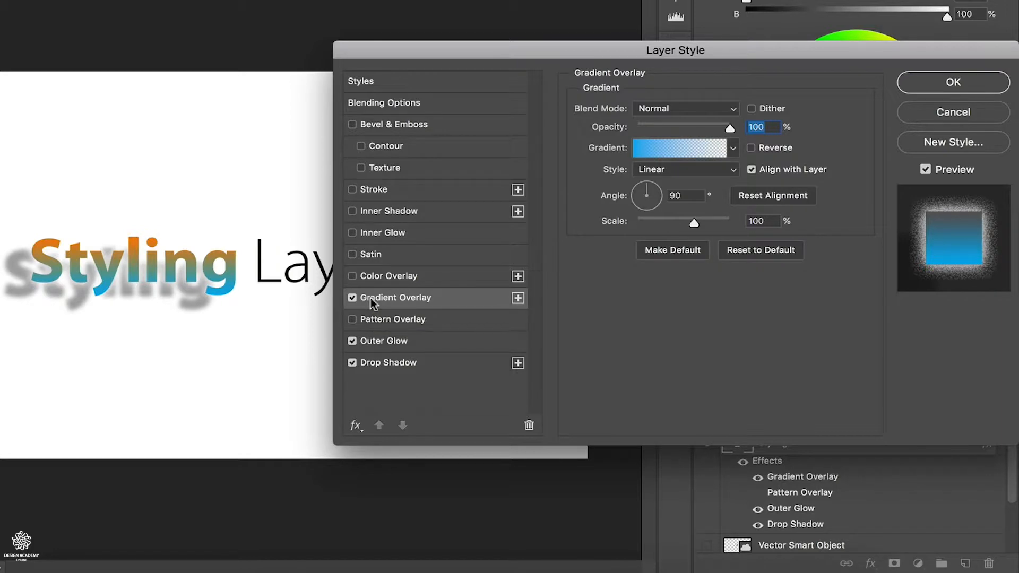
left_click(732, 150)
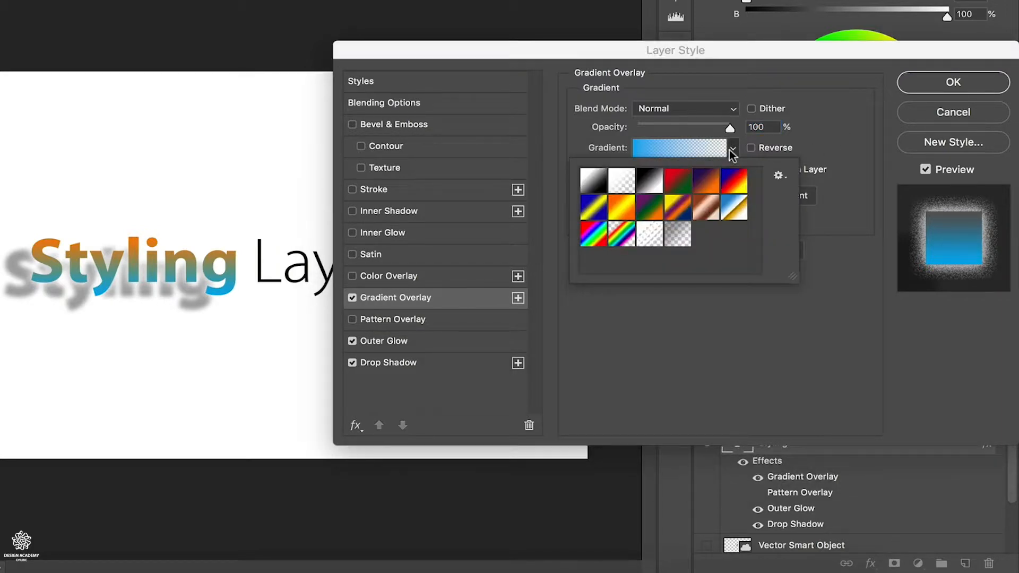
left_click(593, 181)
left_click(622, 212)
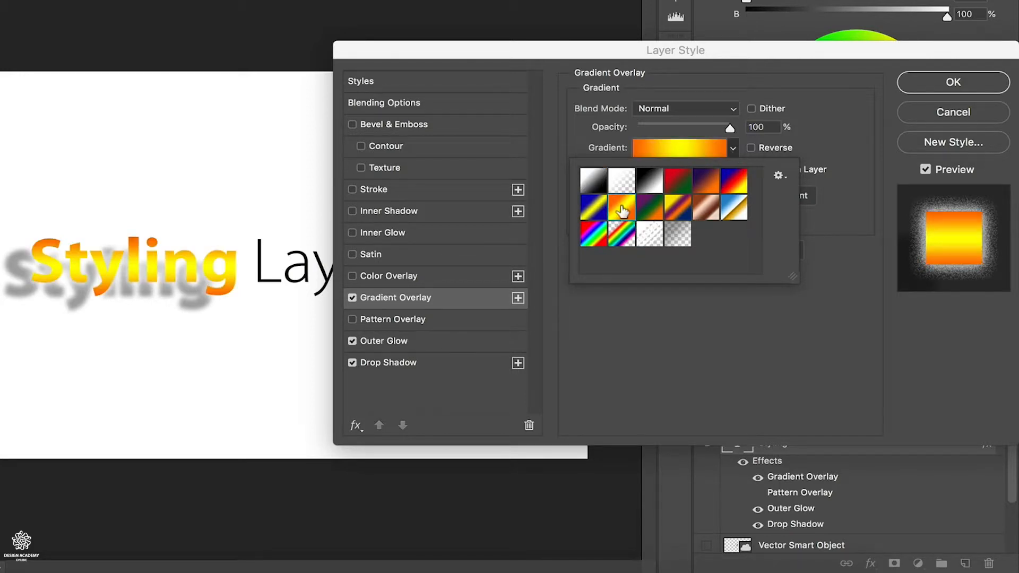
left_click(686, 125)
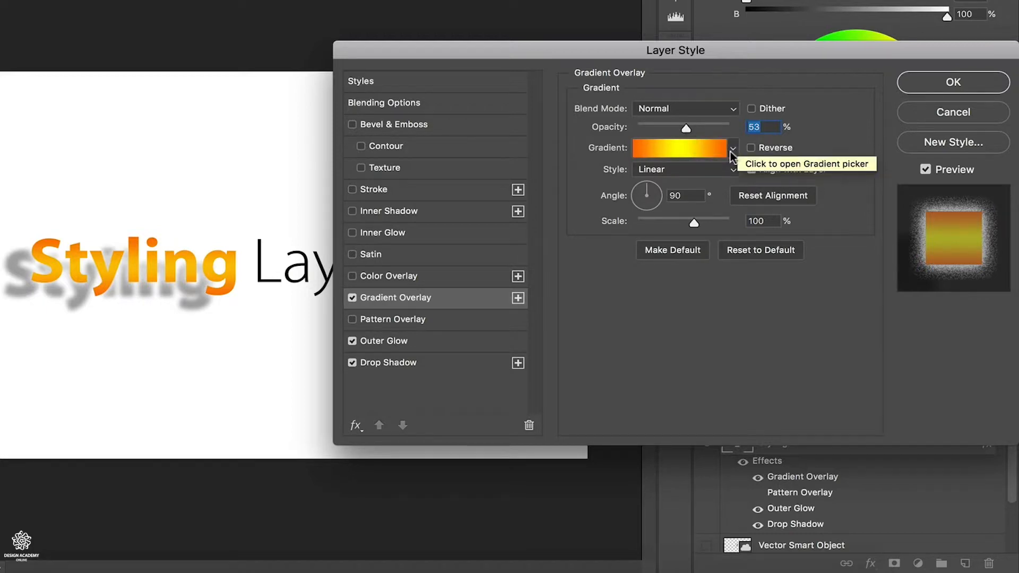
left_click(733, 149)
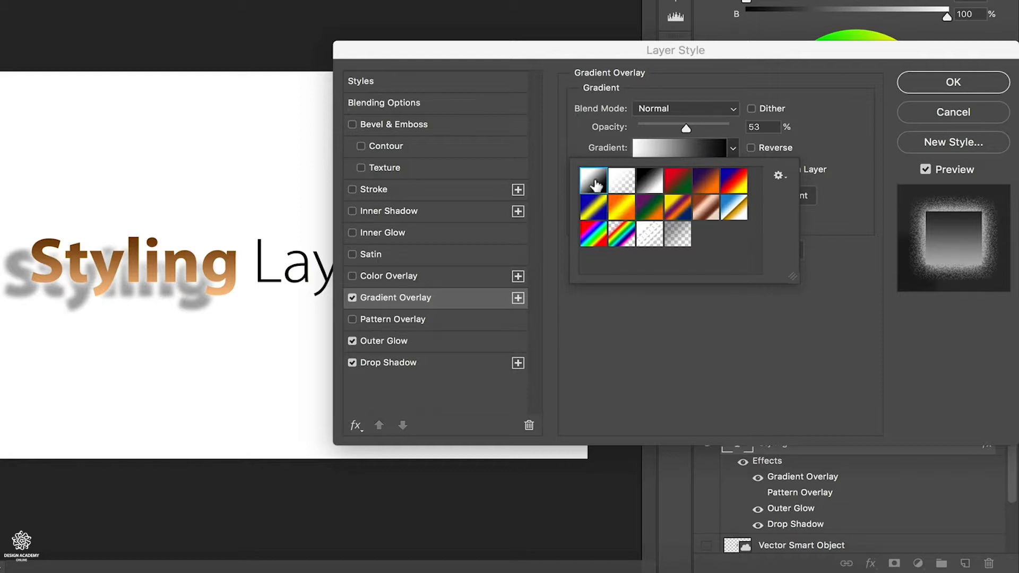
left_click(351, 297)
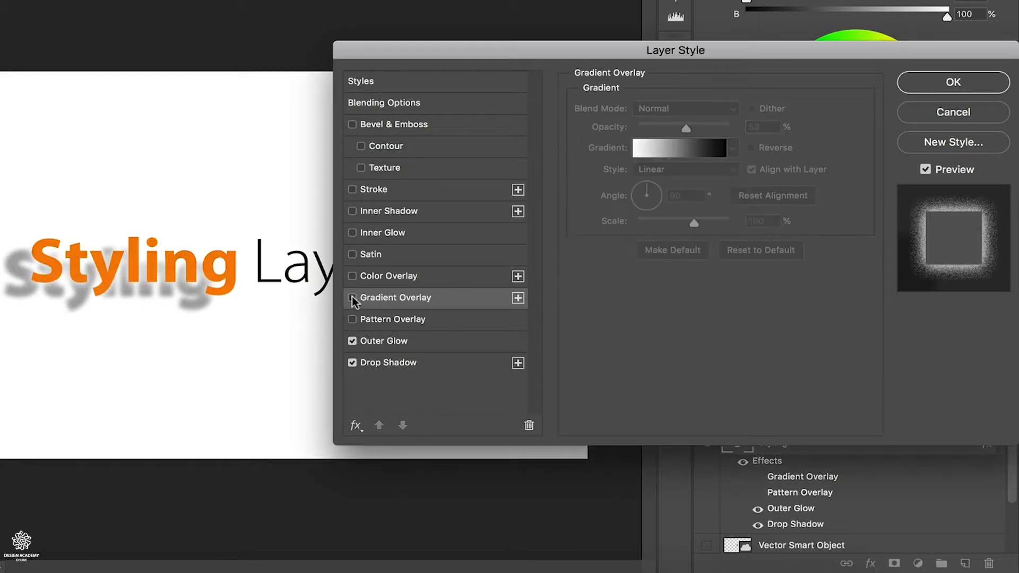
Try a color overlay on the Styling text in pink #fc02be with the Multiply blend mode.
left_click(380, 273)
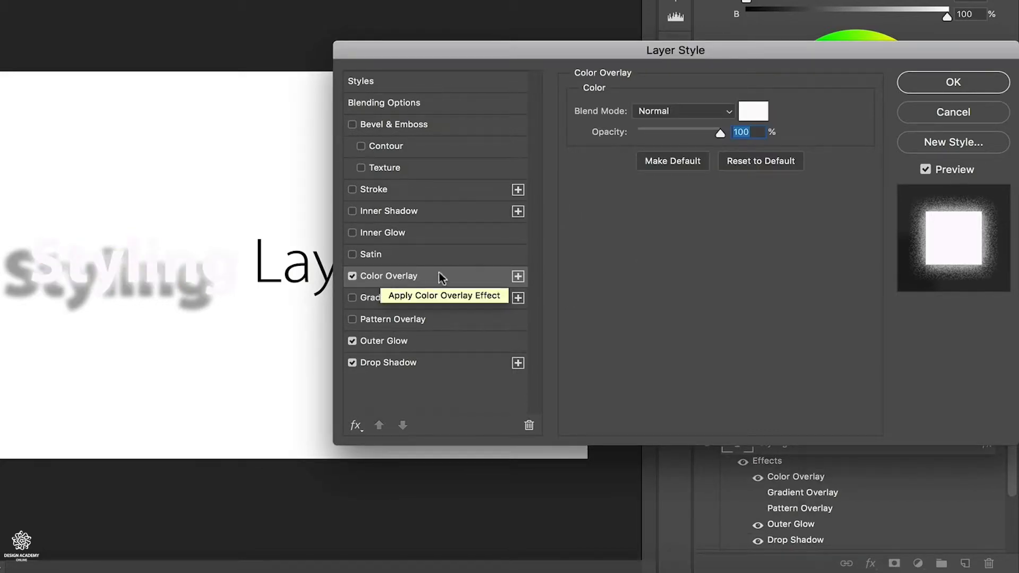
left_click(758, 112)
left_click(705, 55)
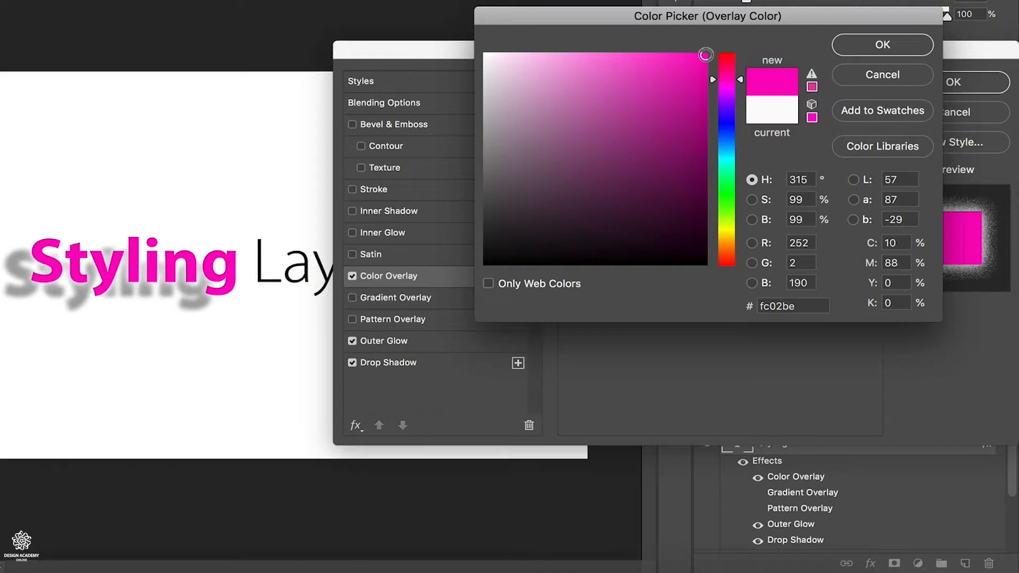
left_click(857, 50)
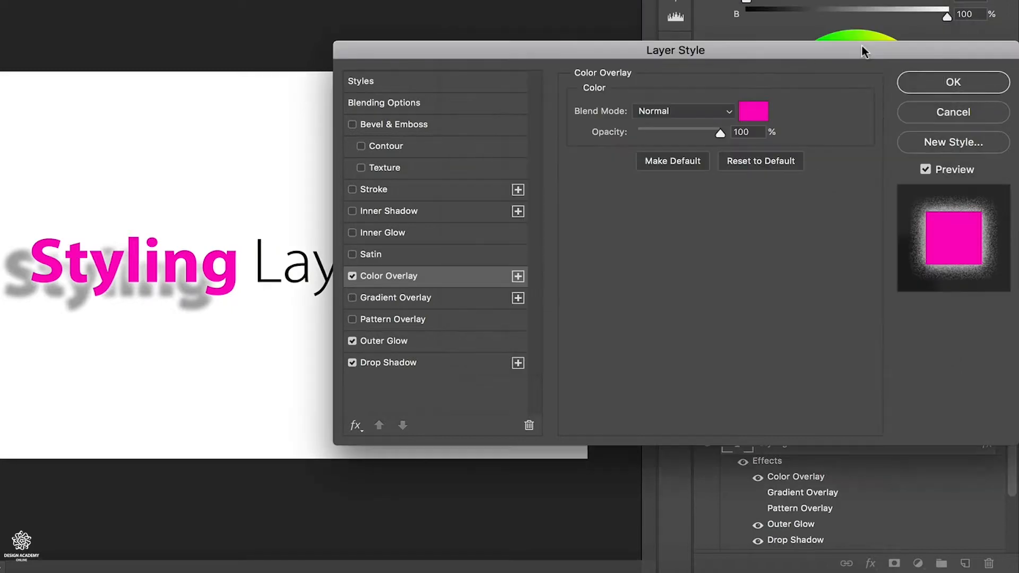
left_click(710, 112)
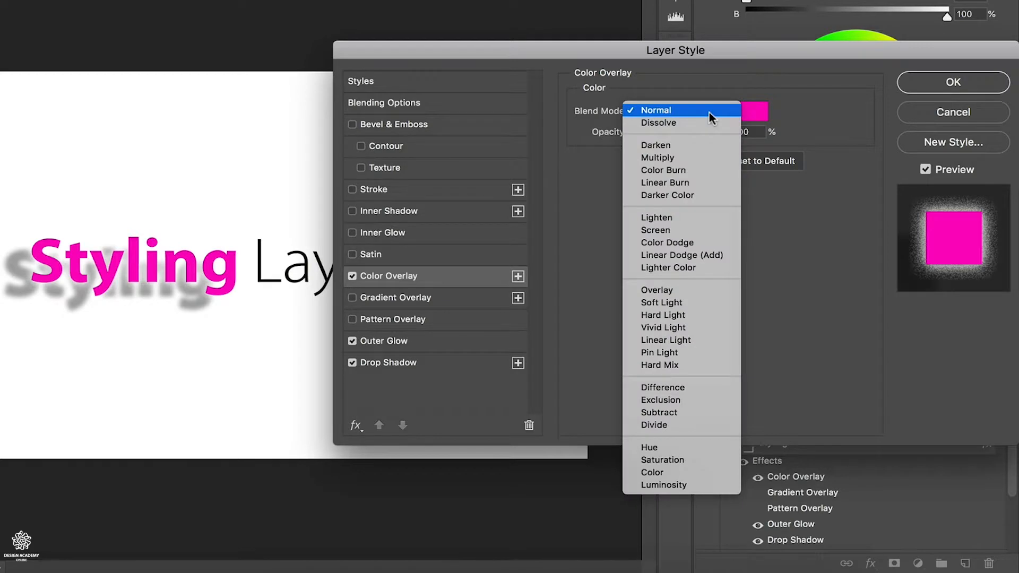
left_click(689, 158)
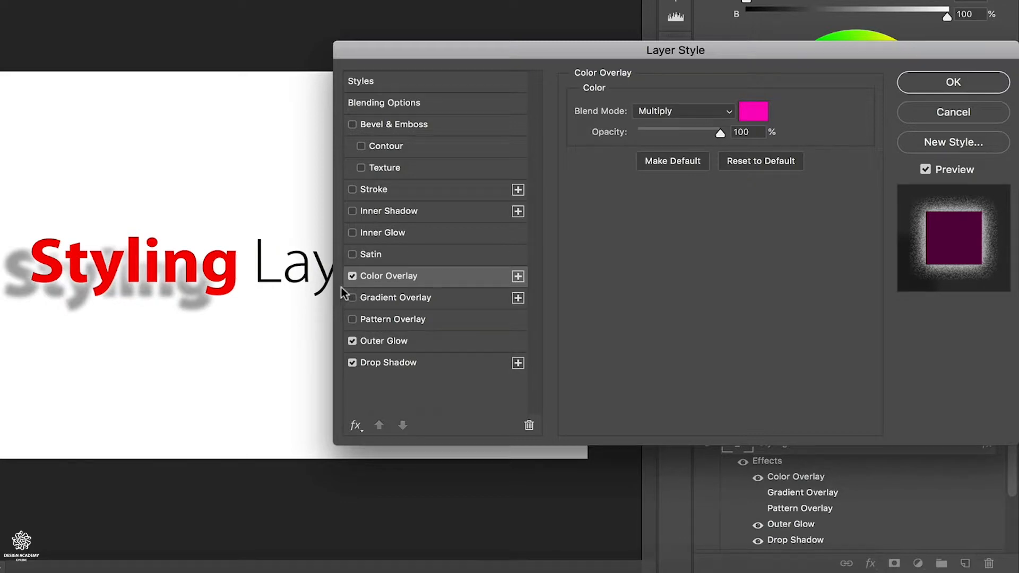
Try the satin and inner glow effects on the Styling text with the color overlay disabled.
left_click(391, 254)
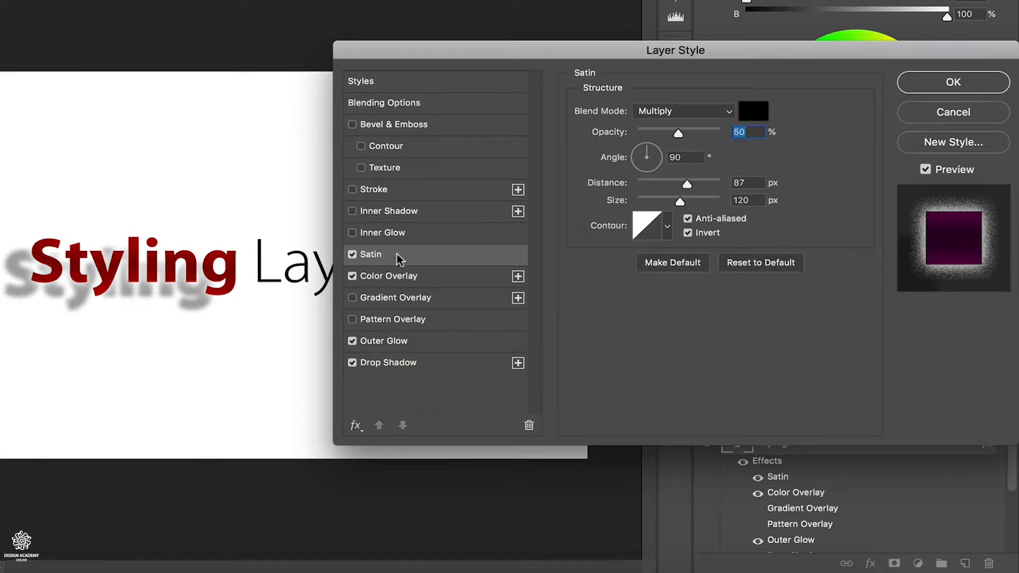
left_click(353, 276)
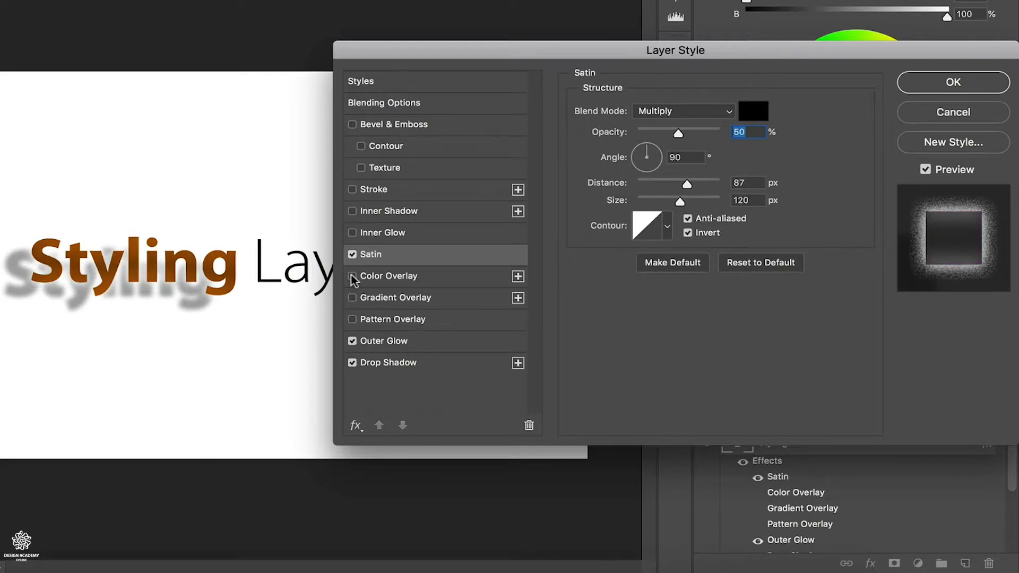
left_click(390, 234)
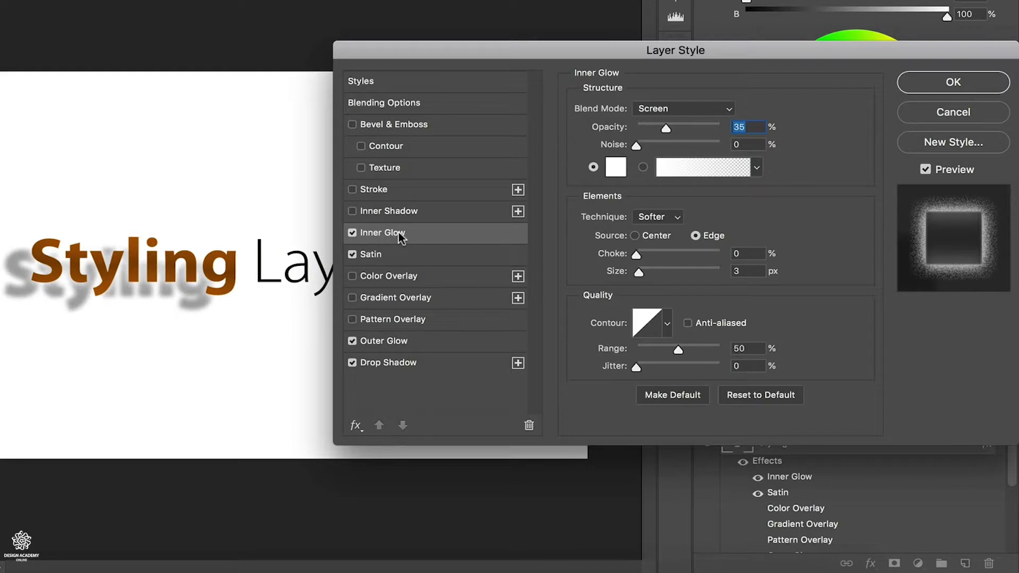
Try an inner shadow with 6 px distance, 36% choke and 13 px size, disabling satin, inner glow and finally the inner shadow itself.
left_click(380, 211)
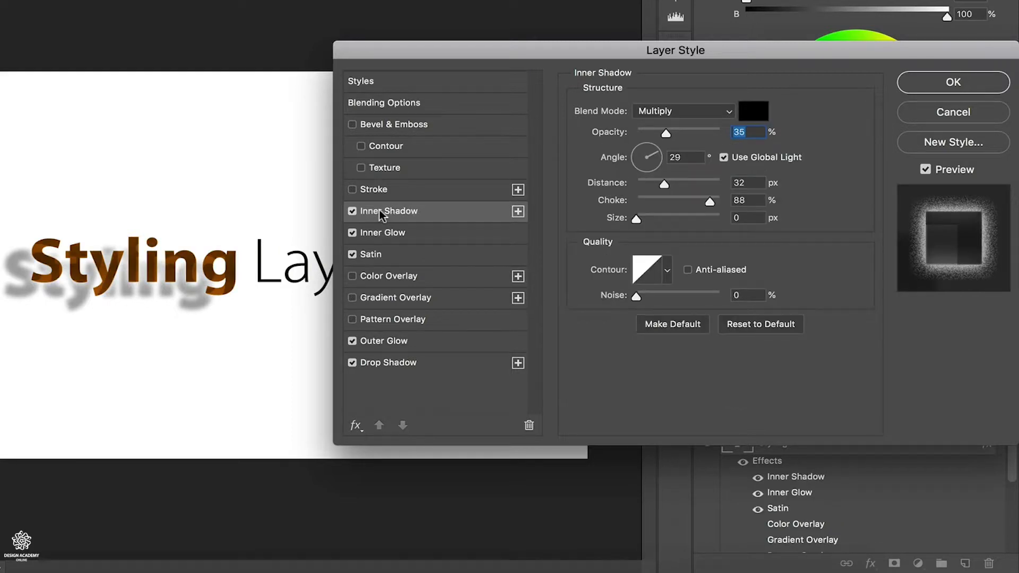
left_click(351, 256)
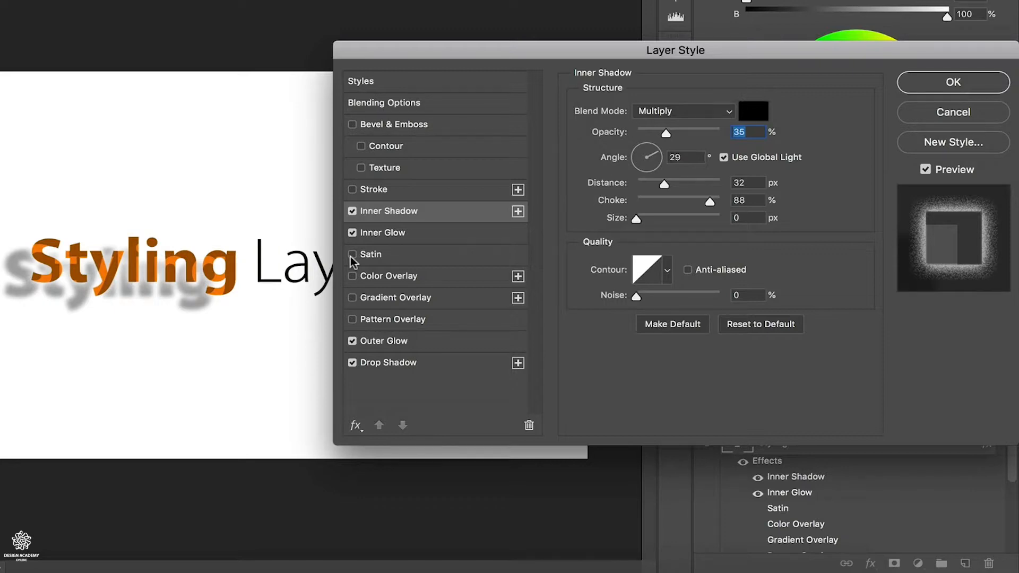
left_click(352, 234)
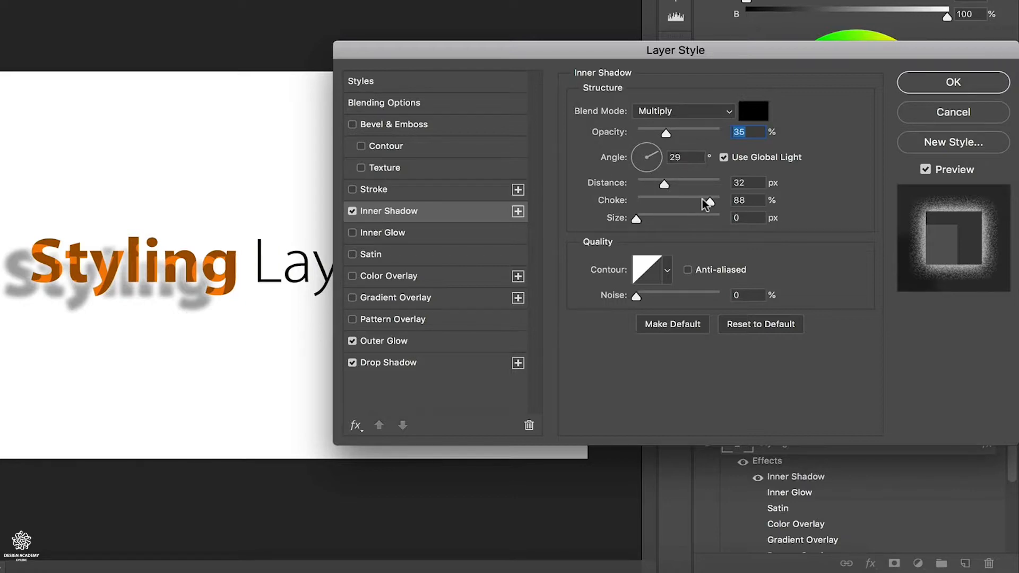
left_click_drag(708, 199, 646, 220)
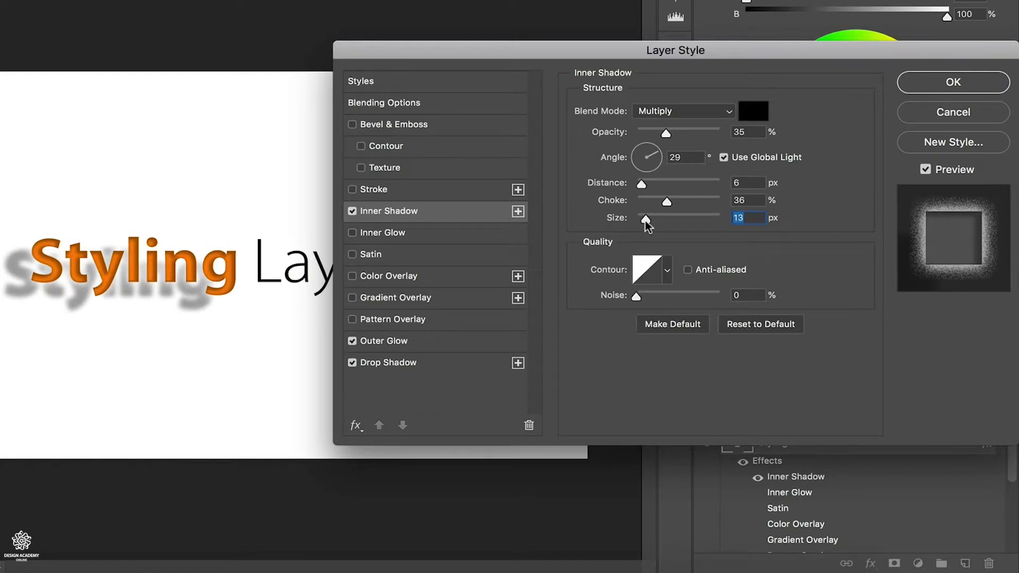
left_click(353, 211)
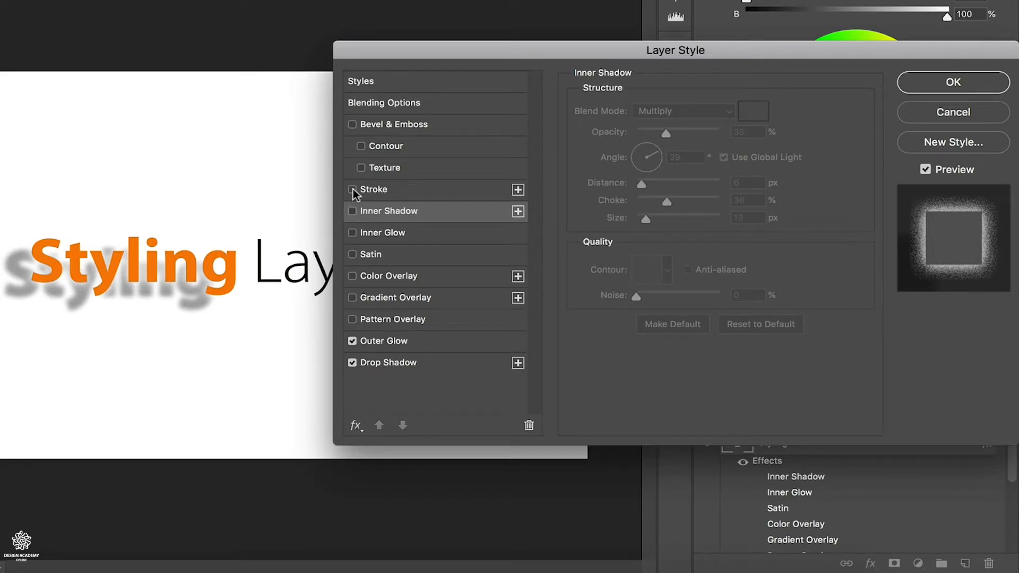
Enable a stroke on the Styling text and change its color to a bright blue with hue 205°.
left_click(352, 190)
left_click(395, 190)
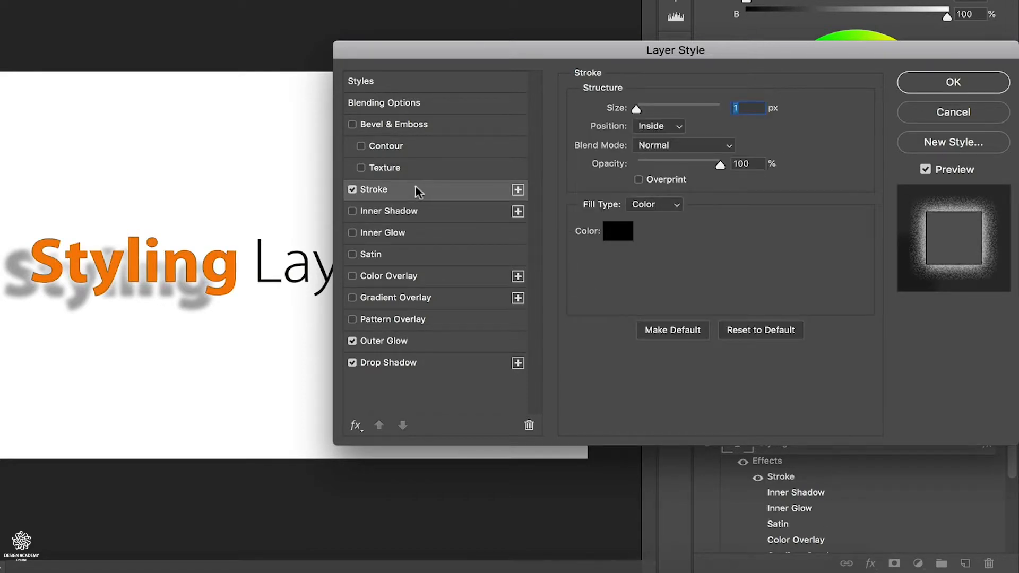
left_click(616, 230)
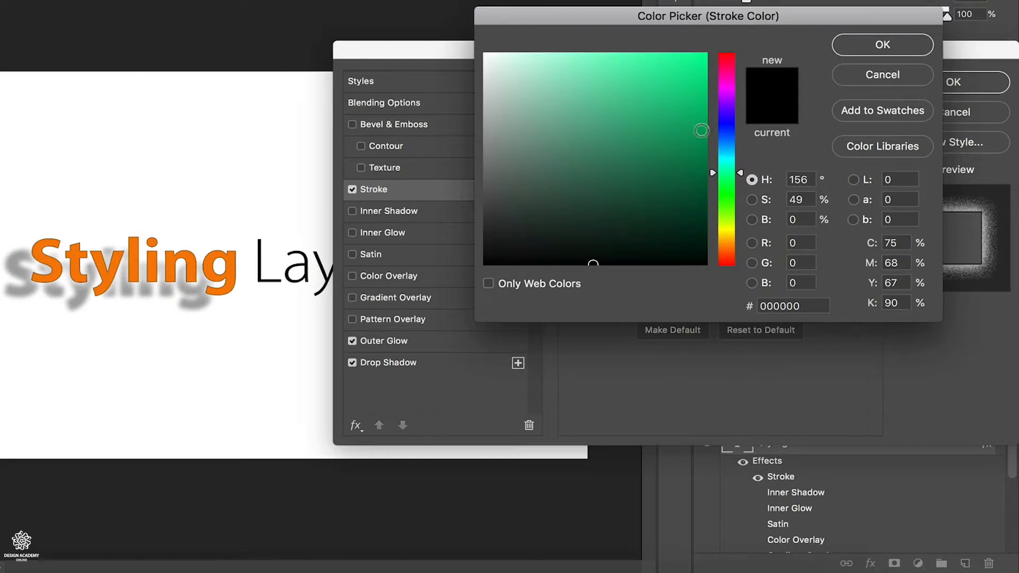
left_click(703, 61)
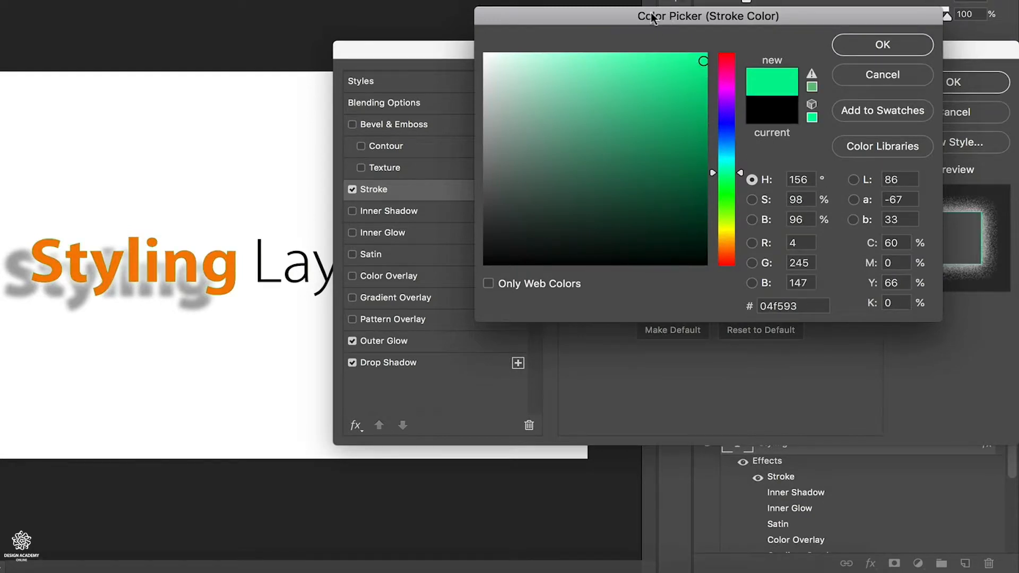
left_click(738, 131)
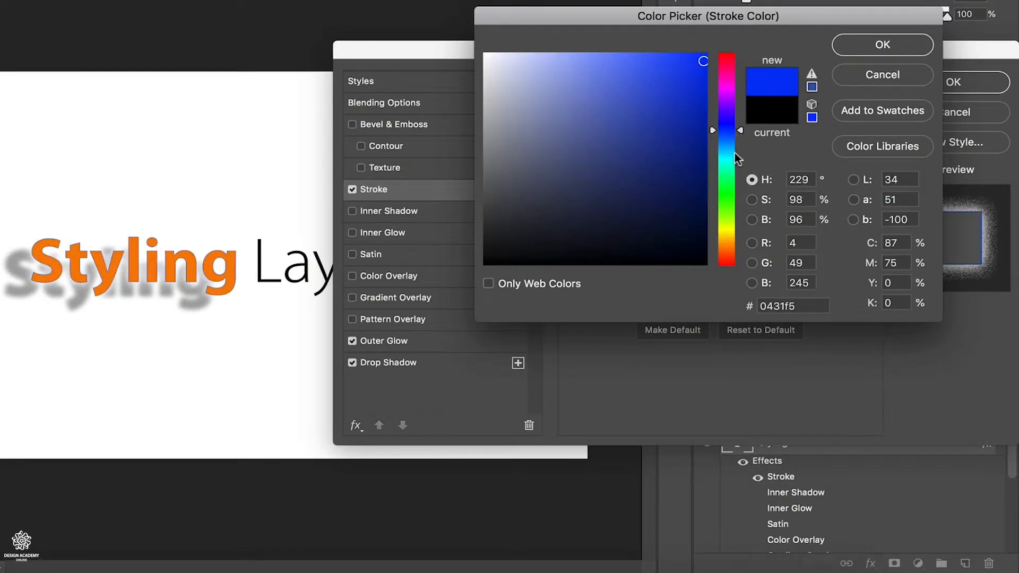
left_click_drag(742, 135, 744, 143)
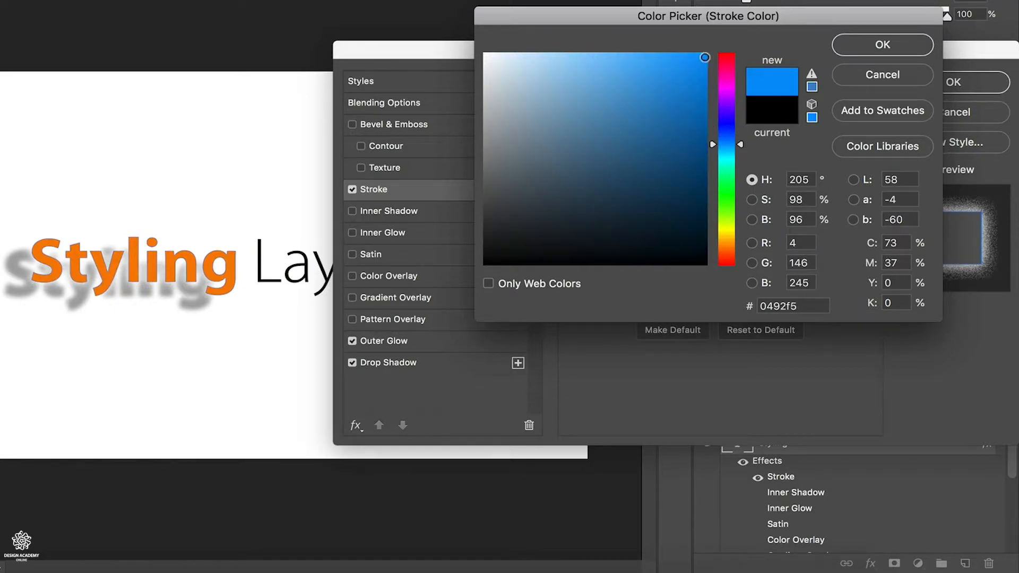
left_click(704, 58)
left_click(897, 45)
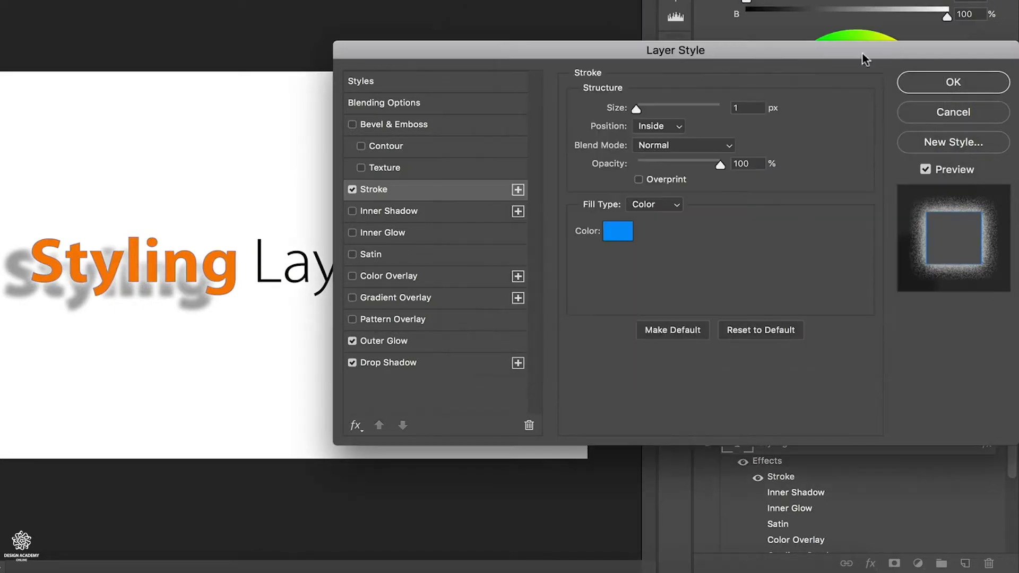
Set the stroke size to 7 px, try the Outside position, and set the position to Center.
mouse_move(639, 110)
left_mouse_down()
mouse_move(652, 110)
mouse_move(643, 110)
left_mouse_up()
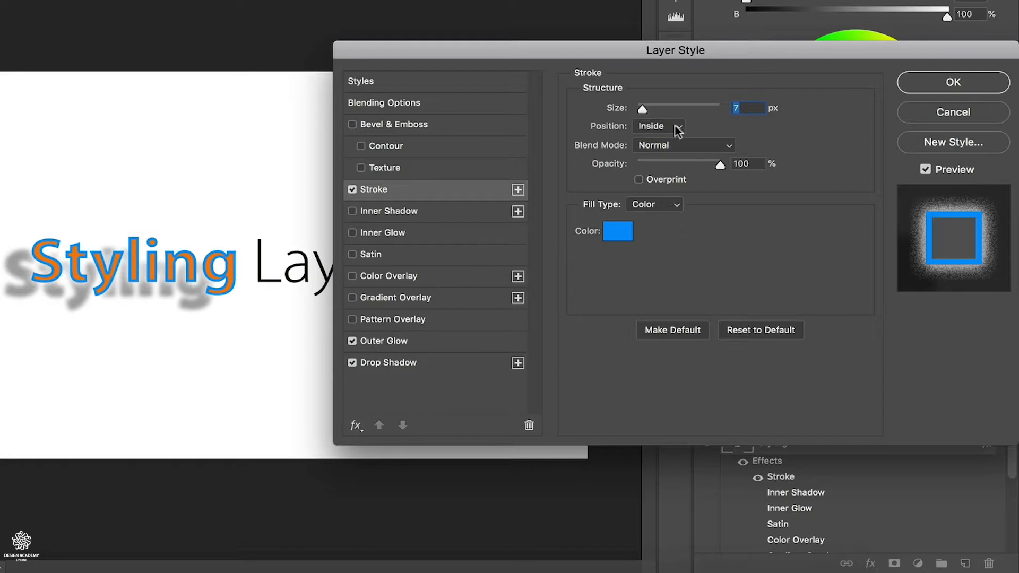
left_click(675, 128)
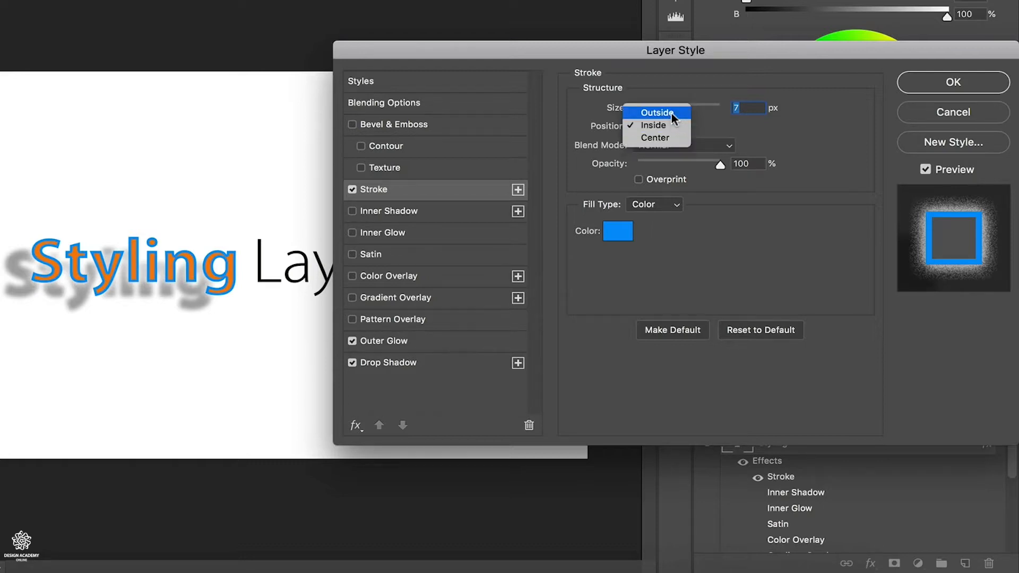
left_click(671, 113)
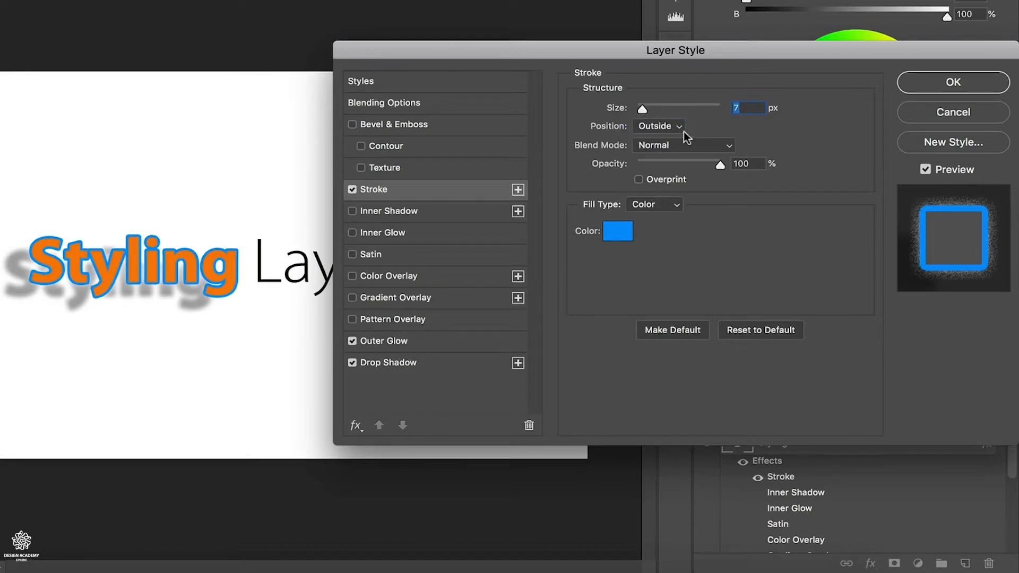
left_click(684, 131)
left_click(670, 150)
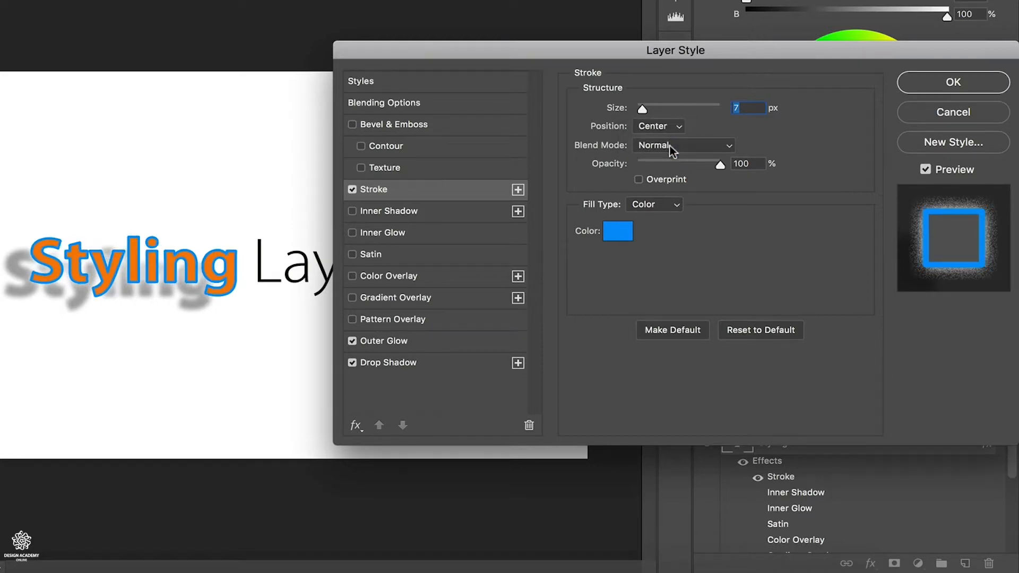
Replace the stroke on the Styling text with a Bevel & Emboss effect at 251% depth and 18 px size.
left_click(399, 128)
left_click(355, 193)
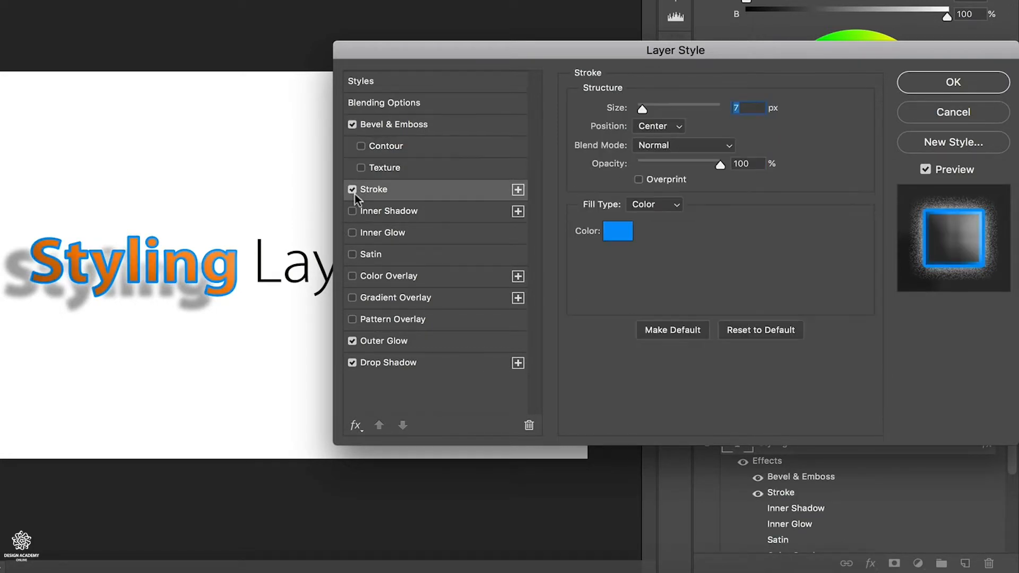
left_click(353, 190)
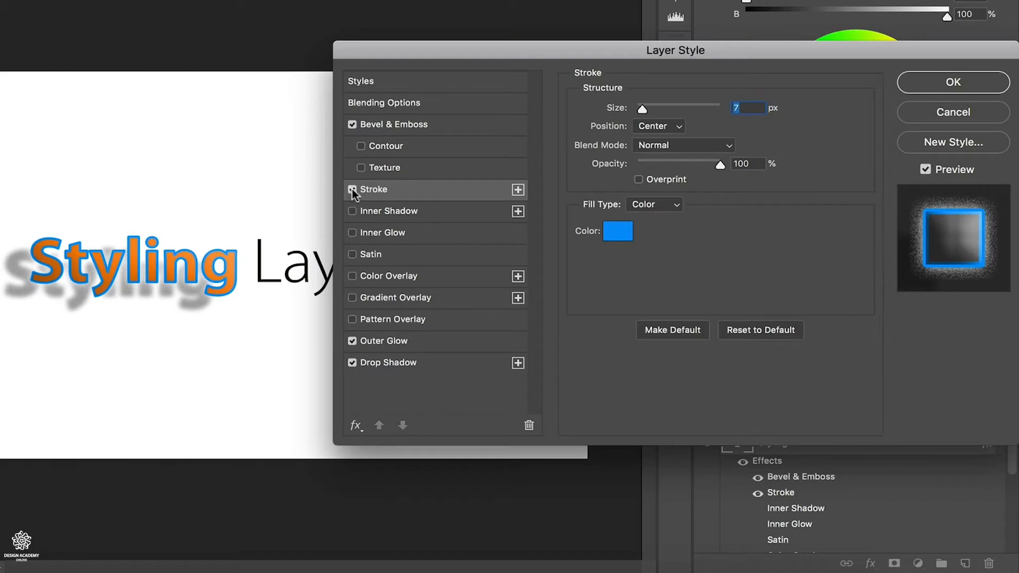
left_click(394, 128)
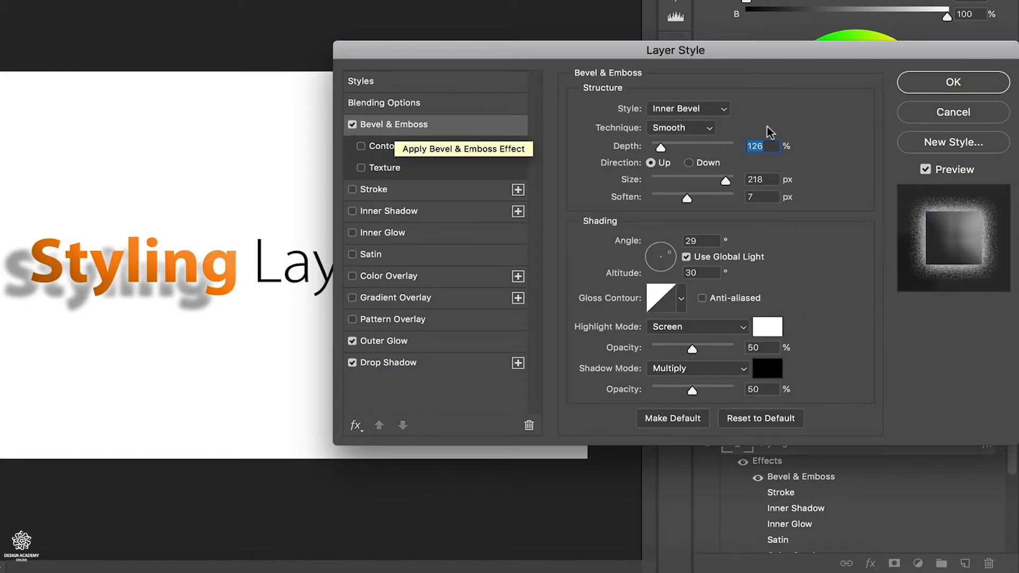
mouse_move(661, 147)
left_mouse_down()
mouse_move(681, 148)
mouse_move(671, 149)
left_mouse_up()
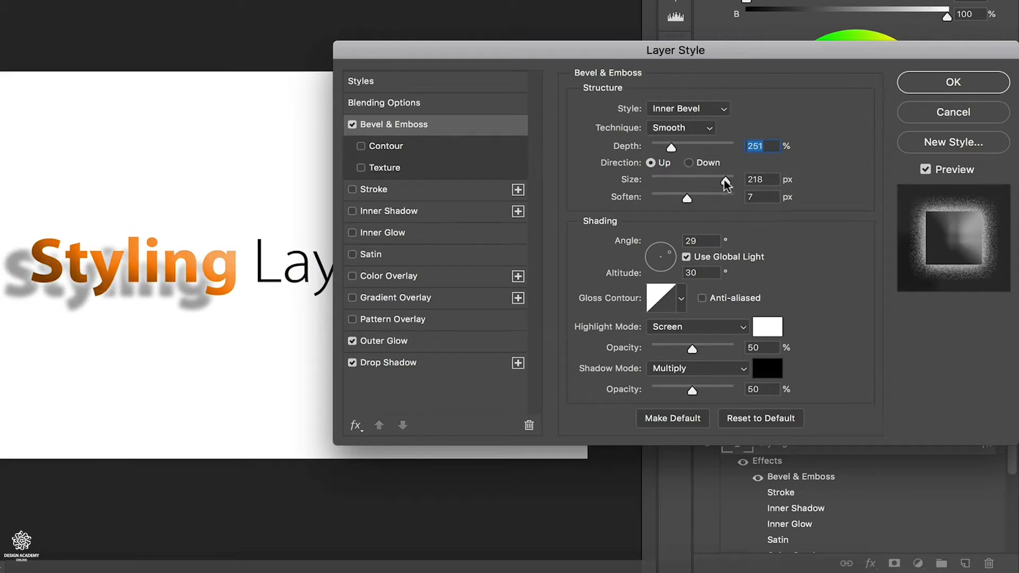
left_click_drag(725, 181, 662, 183)
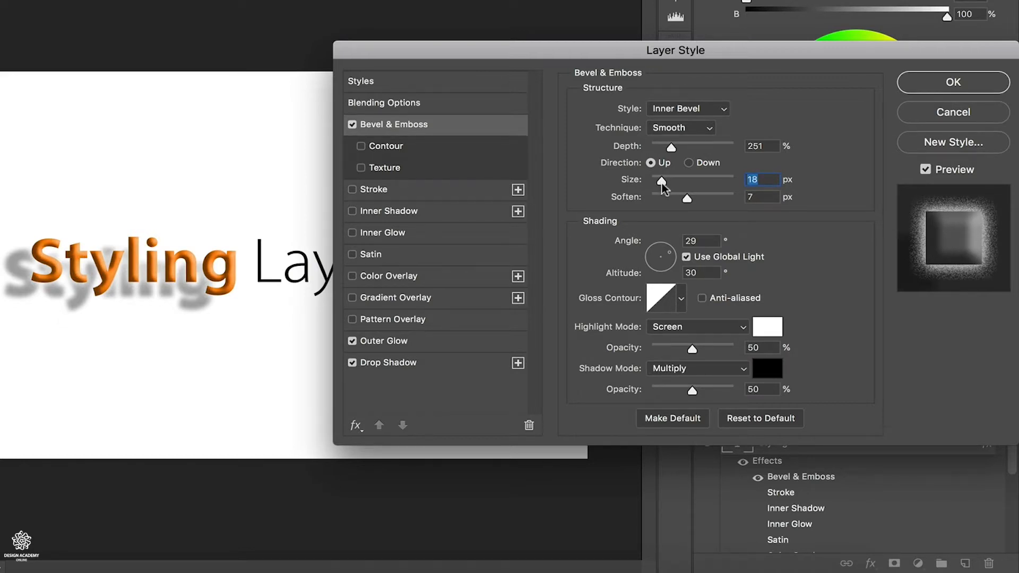
Try the Outer Bevel, Emboss and Pillow Emboss styles for the bevel, and set the style to Stroke Emboss.
left_click(717, 110)
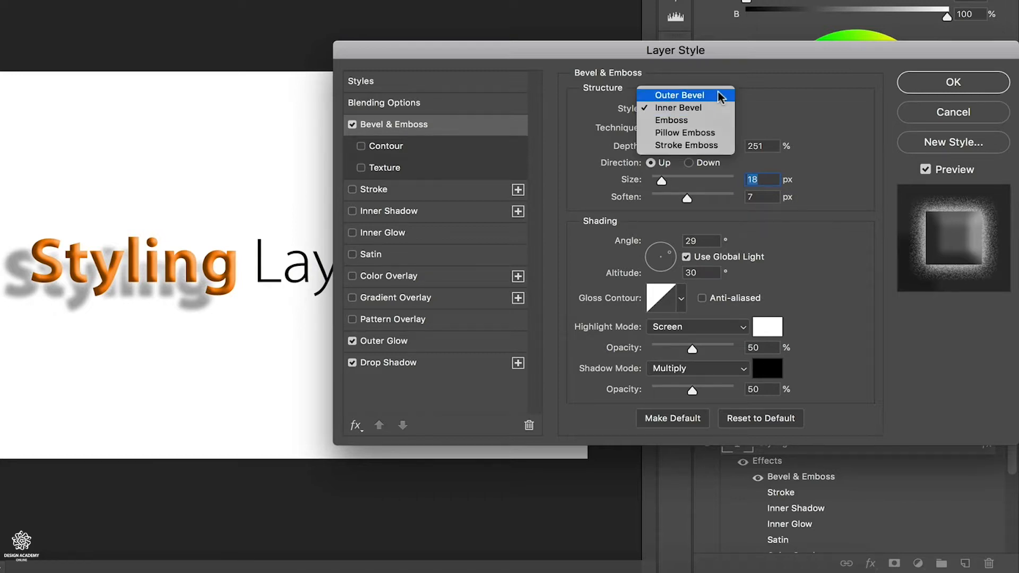
left_click(718, 93)
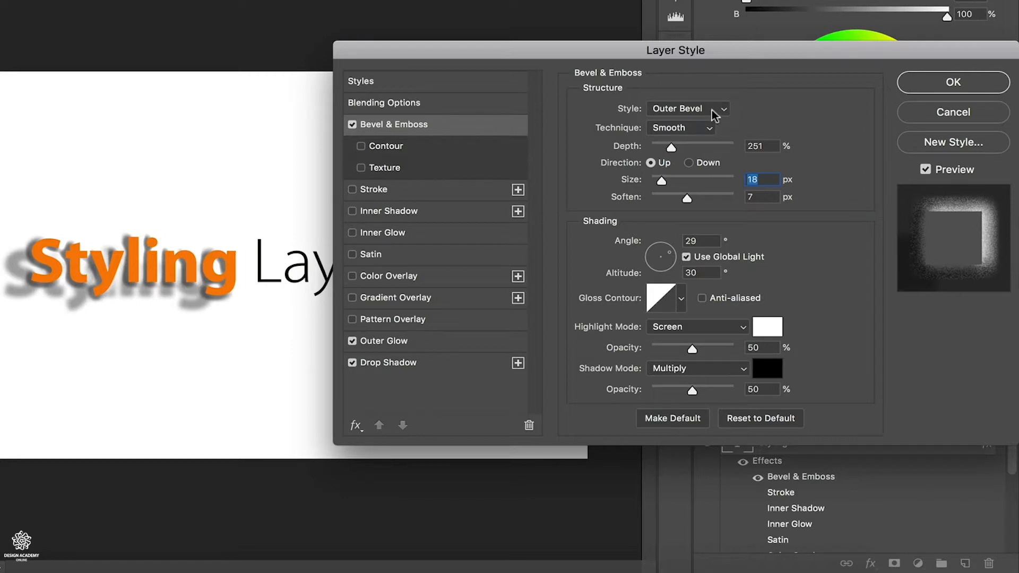
left_click(712, 110)
left_click(696, 132)
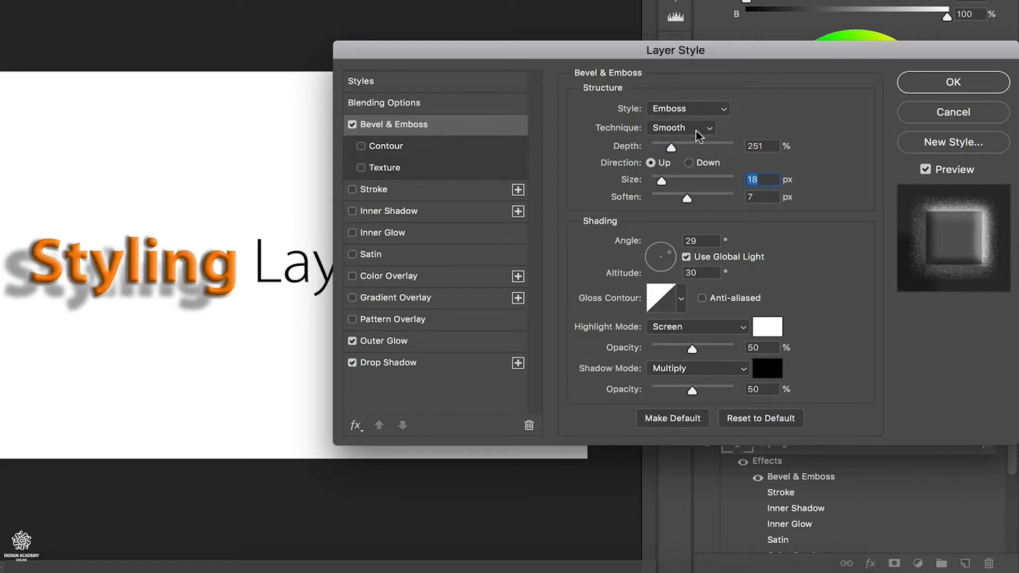
left_click(717, 113)
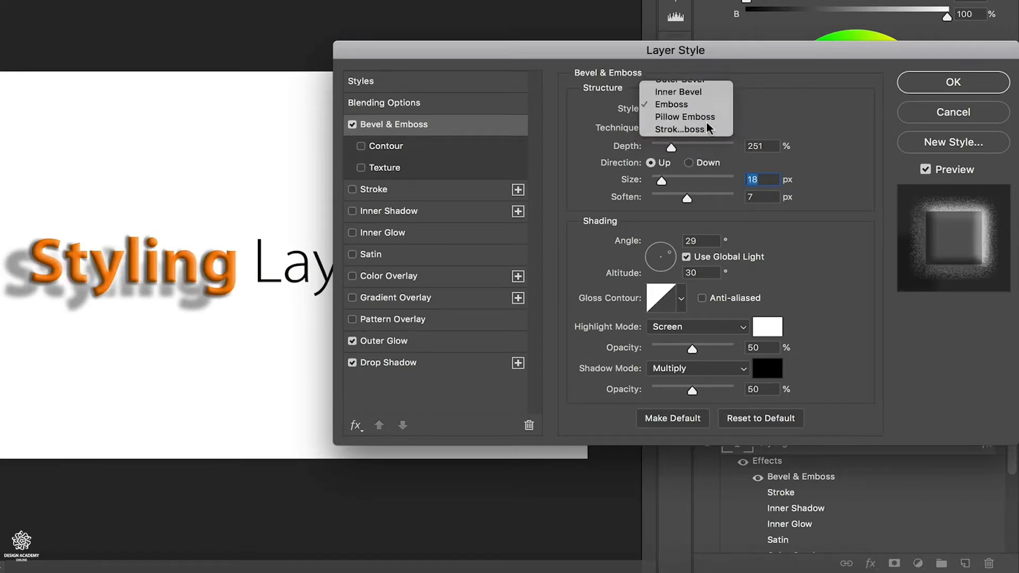
left_click(706, 121)
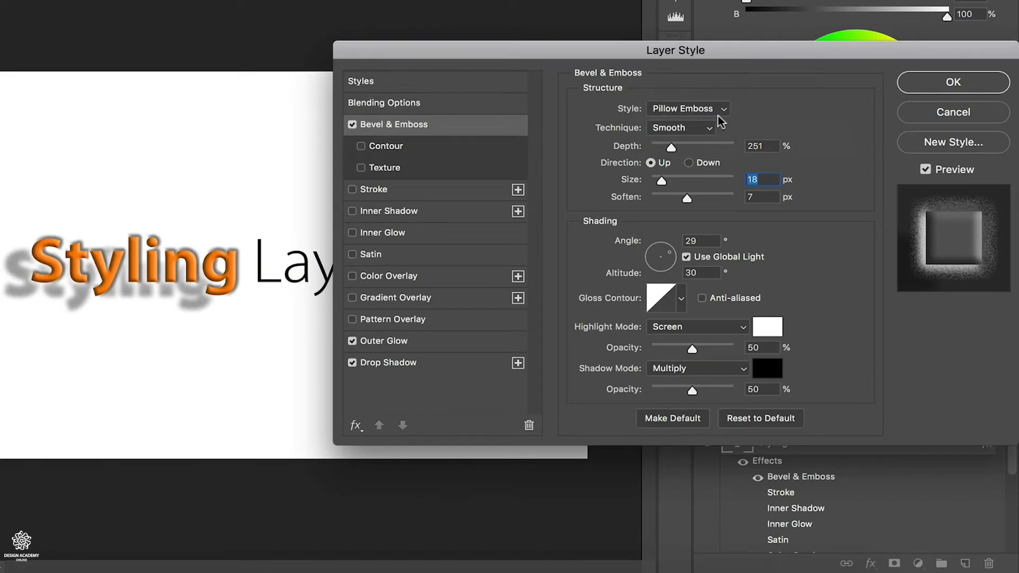
left_click(719, 114)
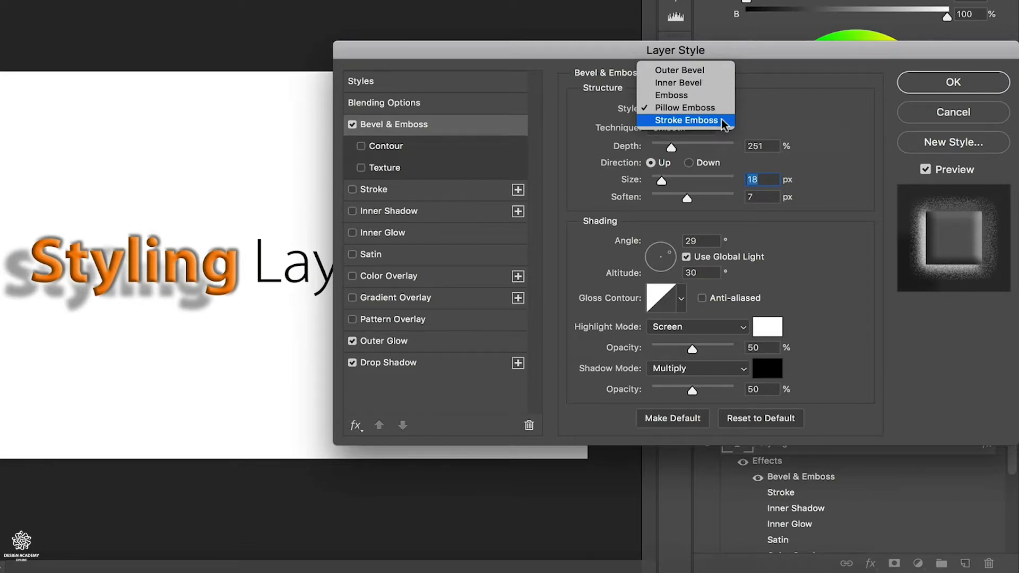
left_click(725, 121)
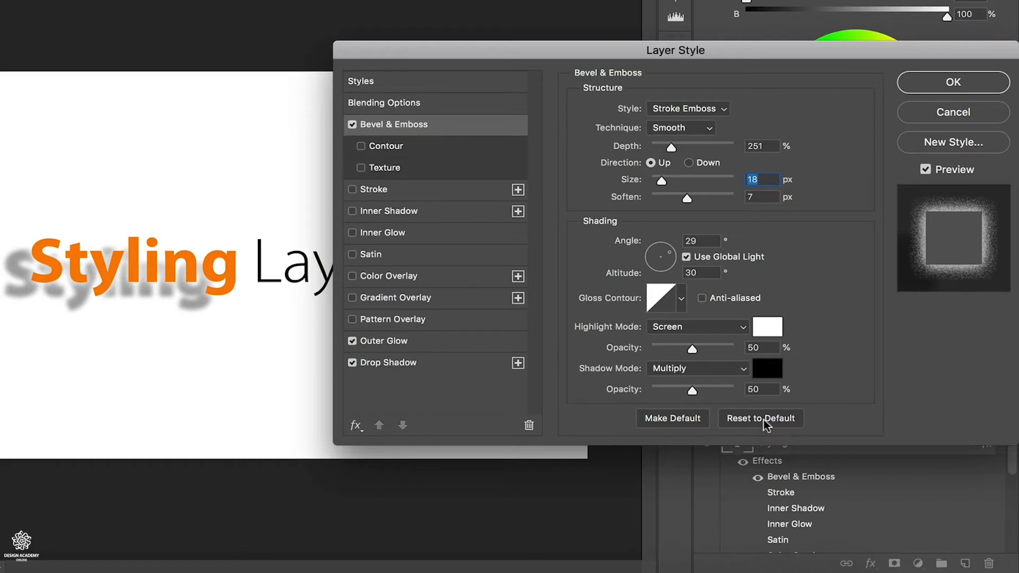
Turn off the Bevel & Emboss on the Styling text and apply the layer style settings.
left_click(351, 126)
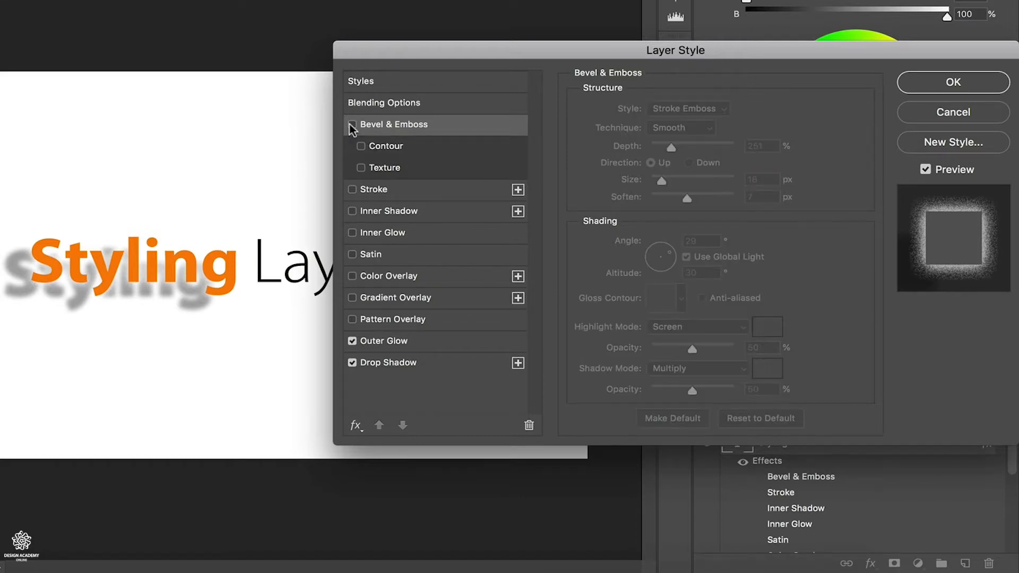
left_click(945, 84)
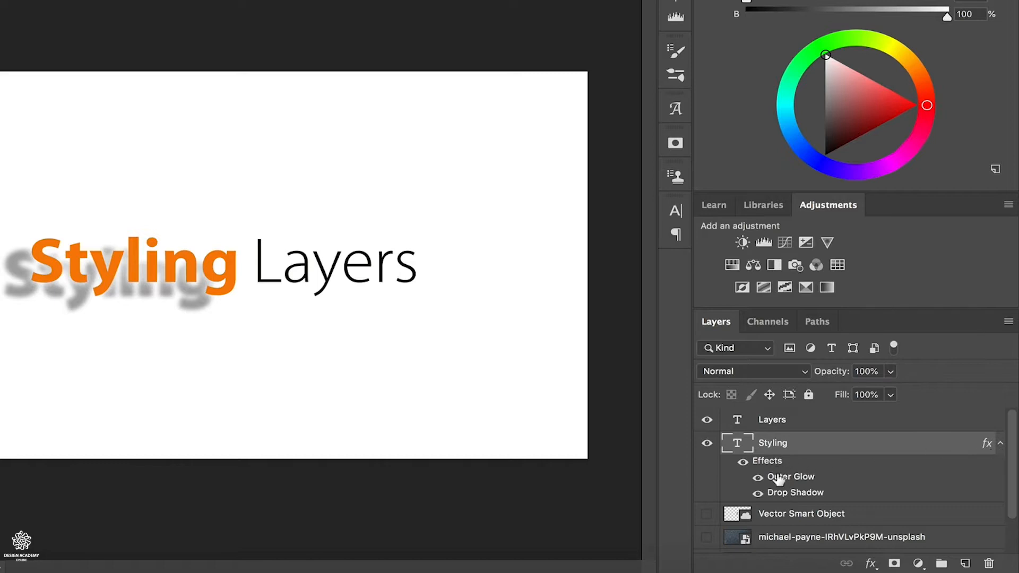
Compare the Styling text with all effects, the Outer Glow and the Drop Shadow hidden and shown again.
left_click(743, 462)
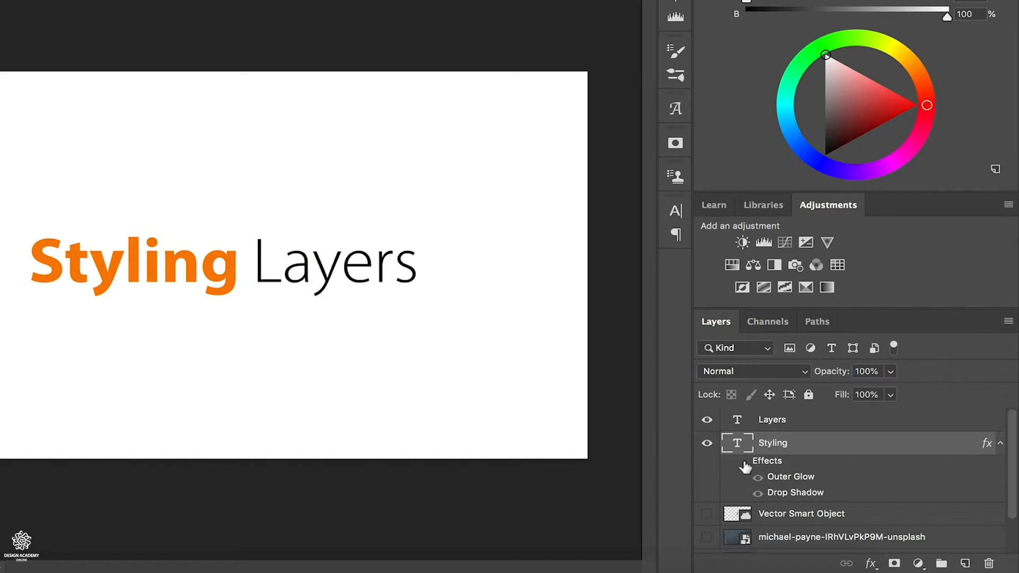
left_click(743, 462)
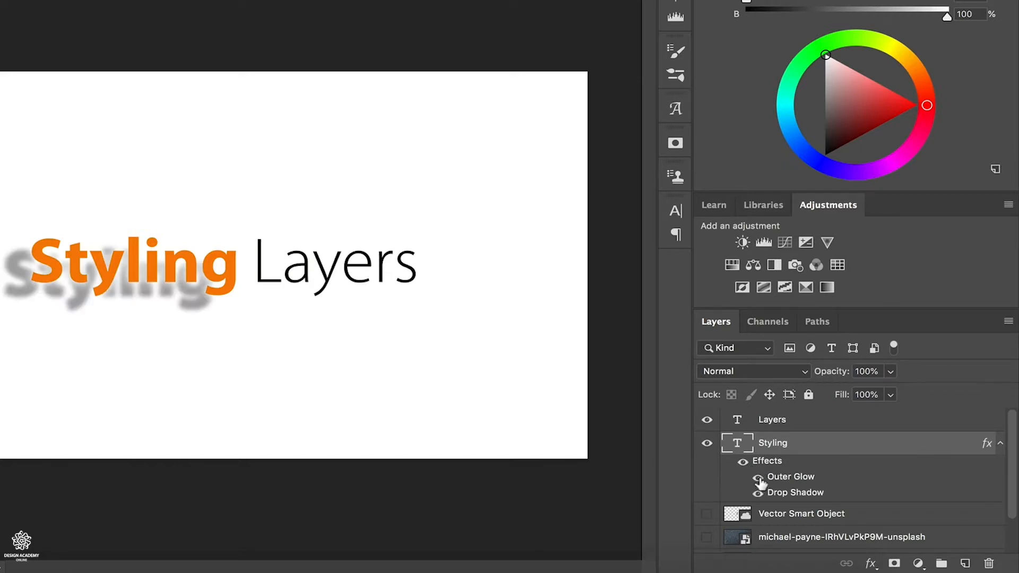
left_click(759, 479)
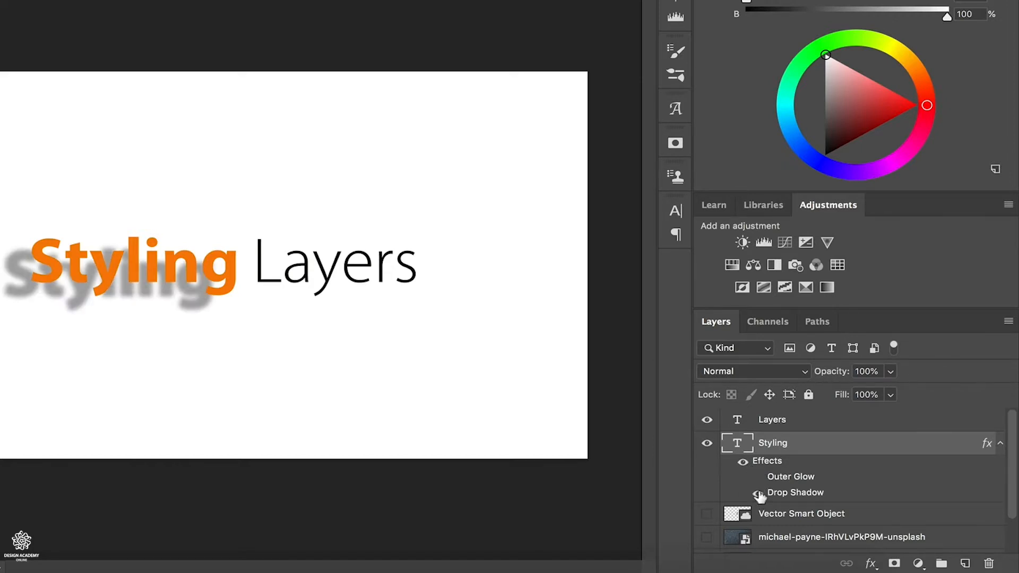
left_click(759, 494)
left_click(758, 492)
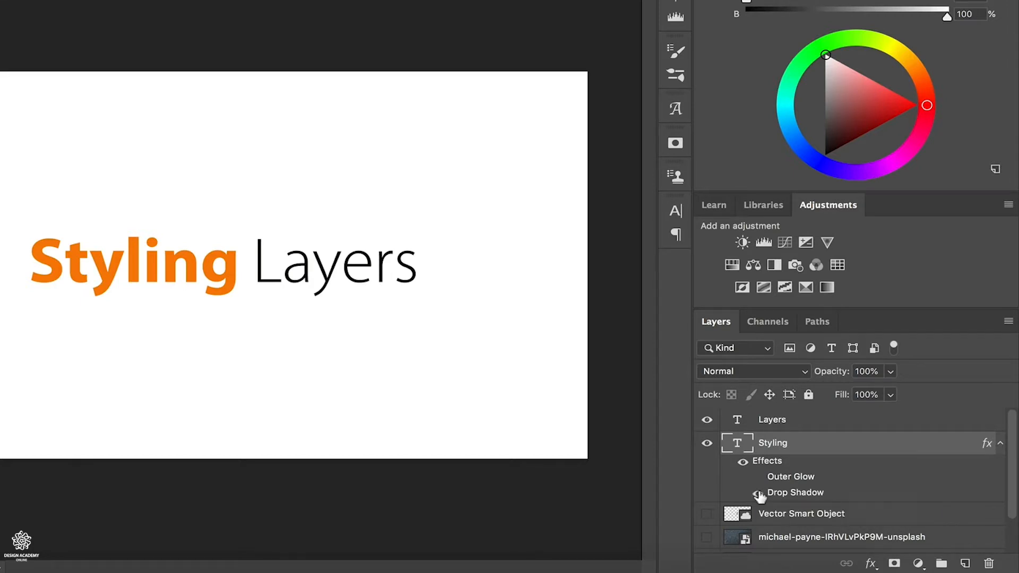
left_click(759, 477)
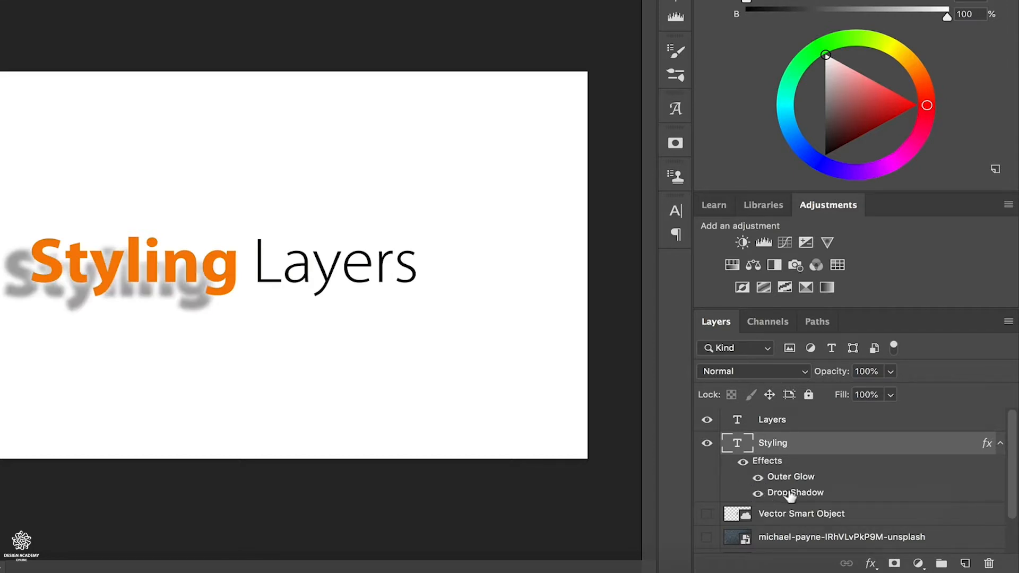
Move the Drop Shadow from the Styling layer to the Layers text layer and copy it back onto Styling.
left_click_drag(789, 496, 769, 428)
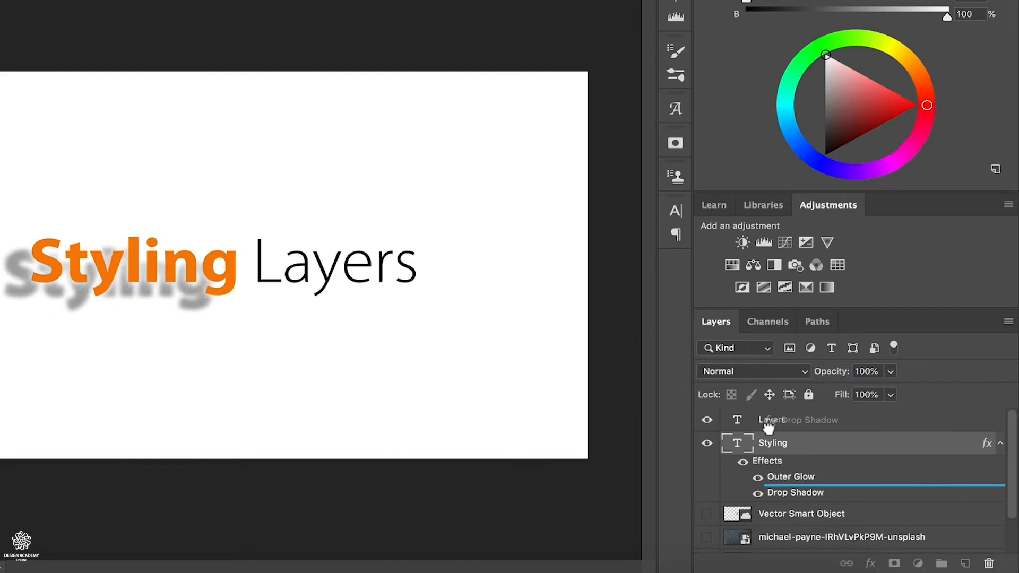
left_click_drag(768, 428, 769, 428)
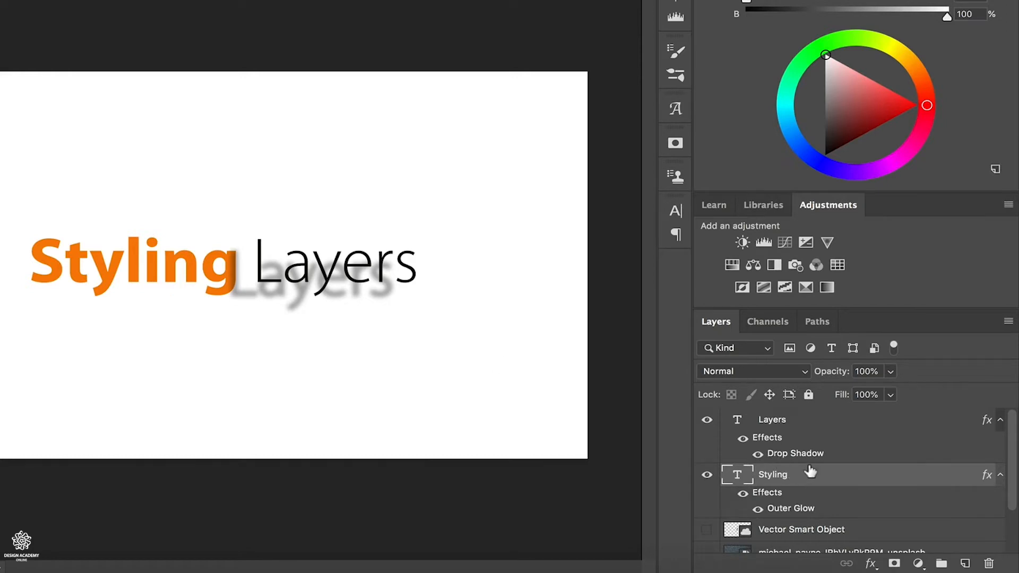
key("alt")
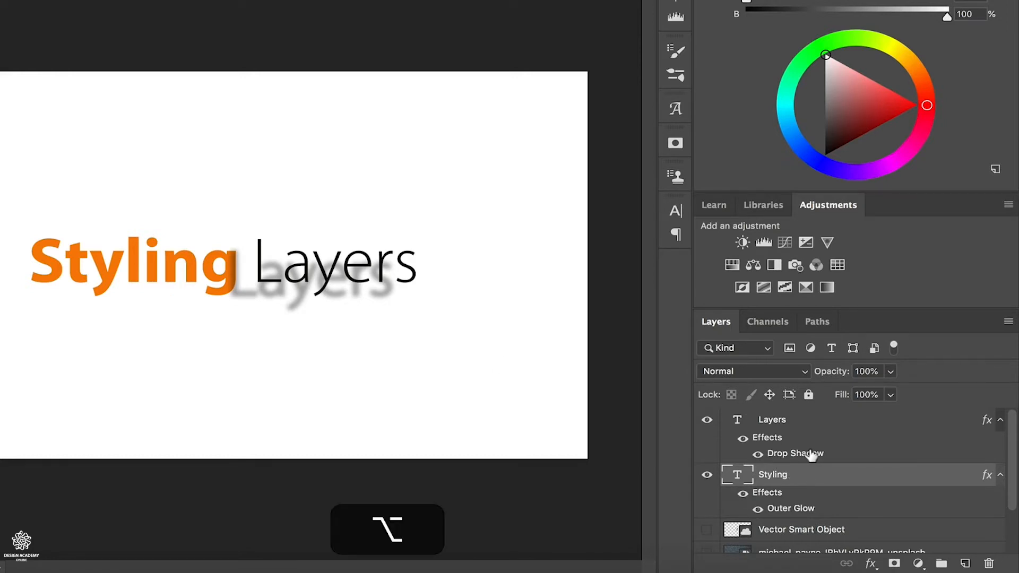
left_click_drag(807, 460, 769, 513)
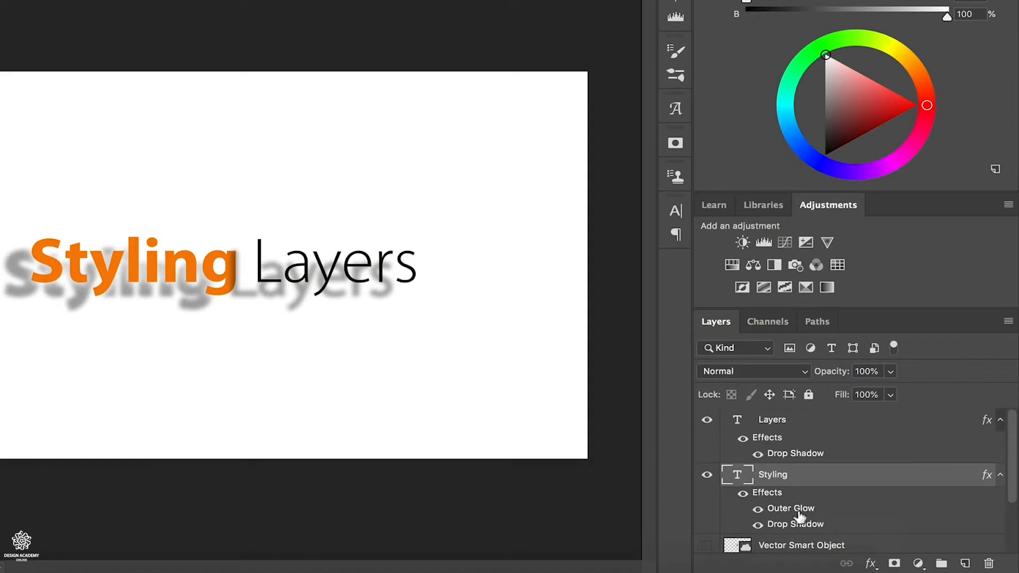
Set the drop shadow distance on the Layers text to 35 px, and delete all effects from that layer.
double_click(807, 453)
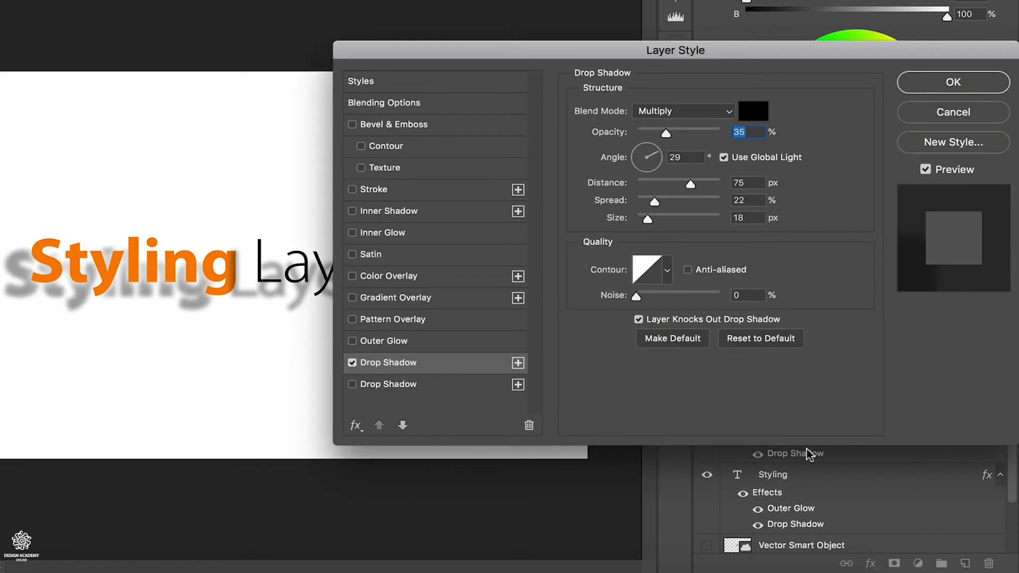
left_click_drag(690, 185, 669, 188)
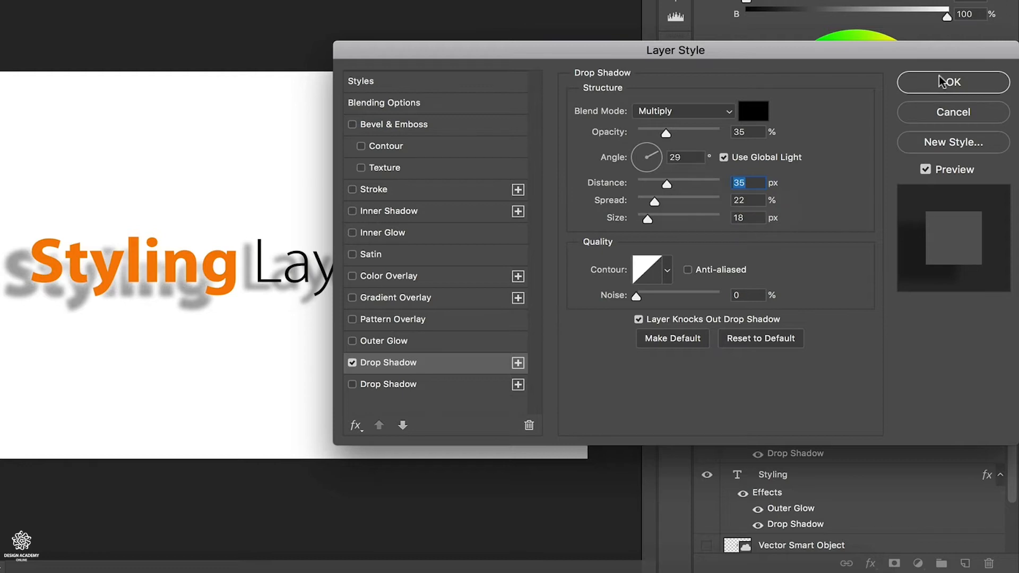
left_click(943, 80)
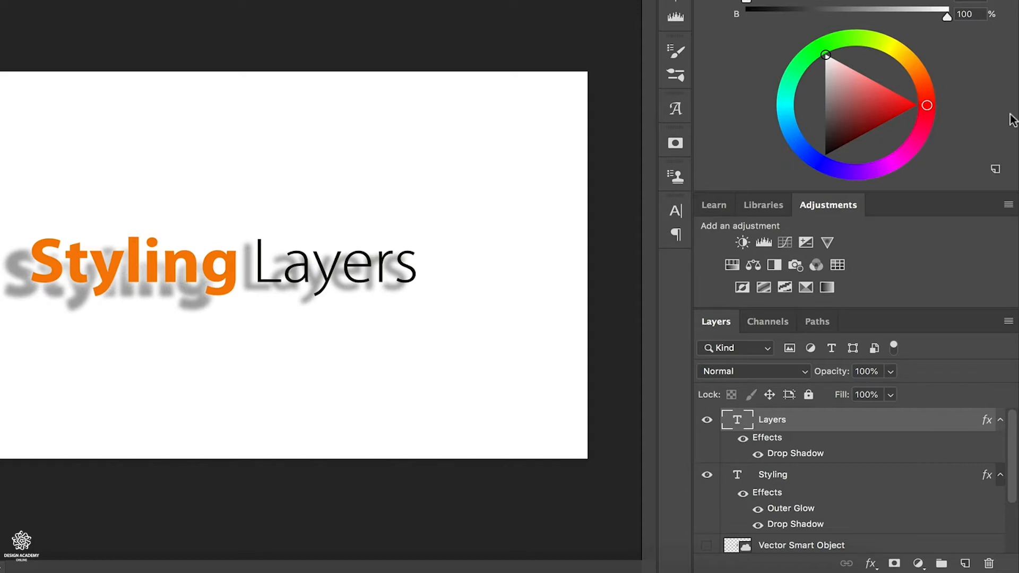
left_click_drag(770, 438, 990, 564)
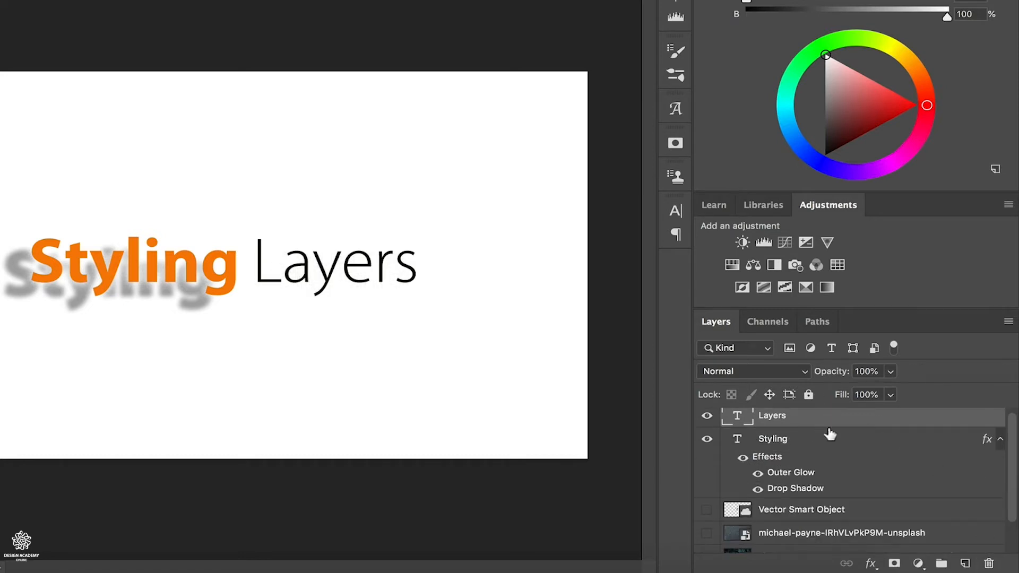
Duplicate the Layers text layer and move the copy straight down to sit just below the original word.
left_click_drag(935, 420, 966, 563)
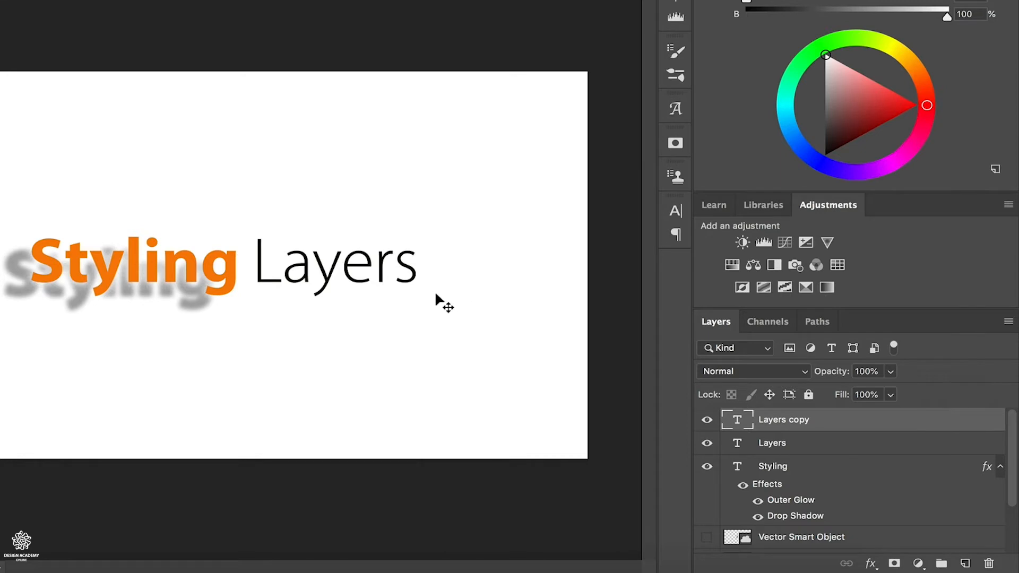
key("shift+Down")
key("shift+Down")
key("shift+Down")
key("shift+Down")
key("shift+Down")
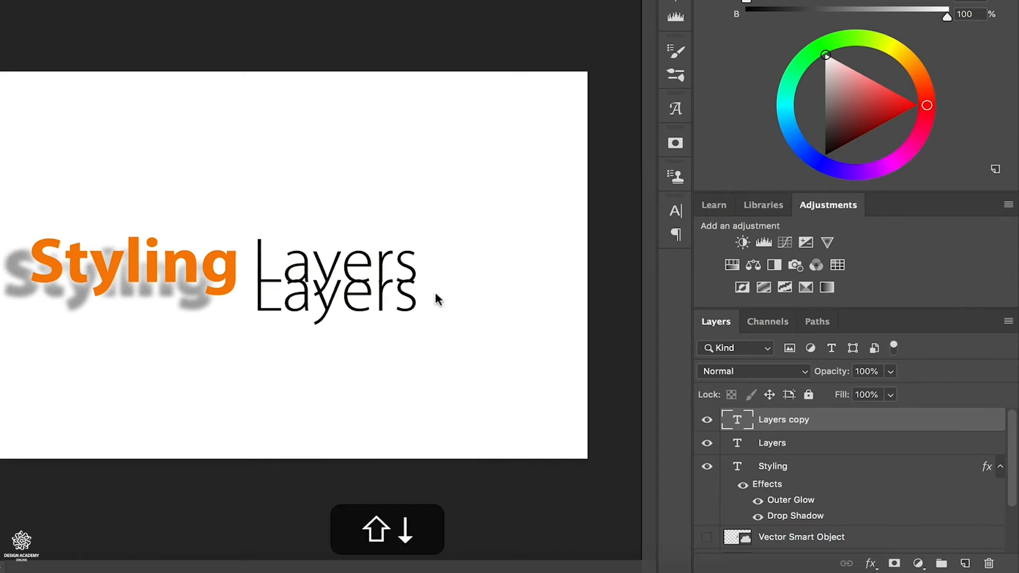
key("shift+Down")
key("shift+Down")
key("shift+Down")
key("shift+Down")
key("shift+Down")
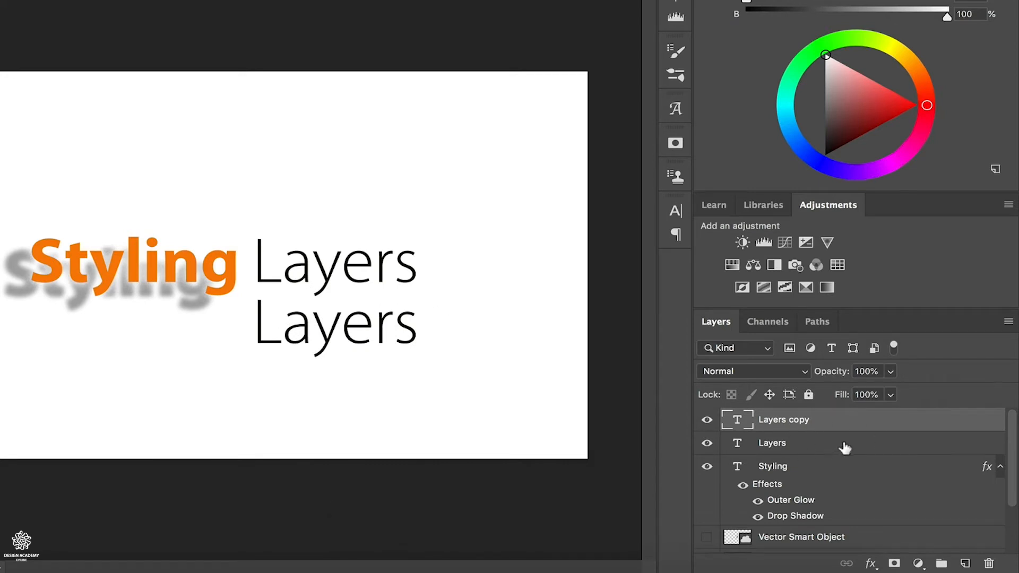
Group the two Layers text layers and copy the Styling layer's Drop Shadow onto the group.
key("super")
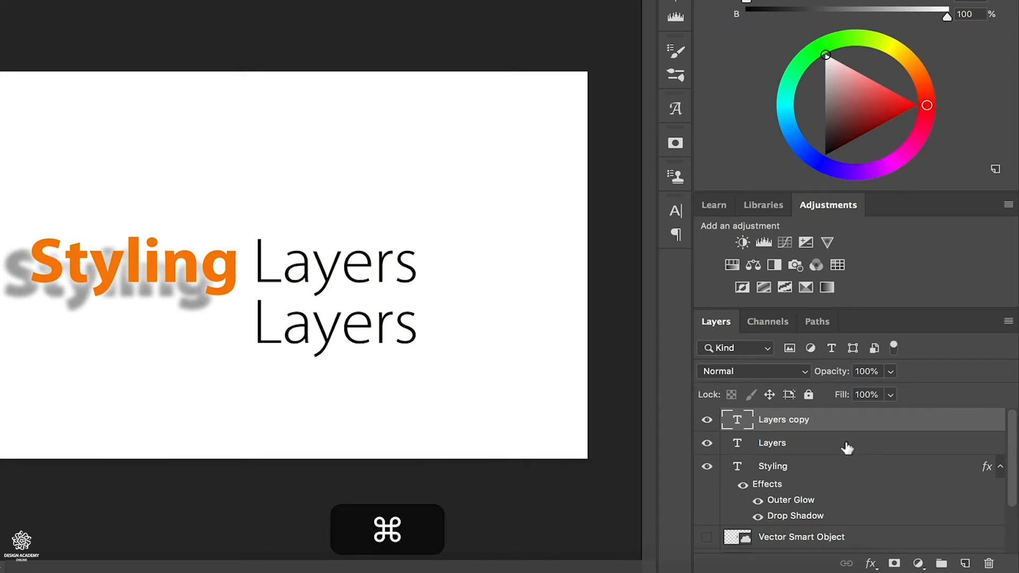
left_click(847, 449, "super")
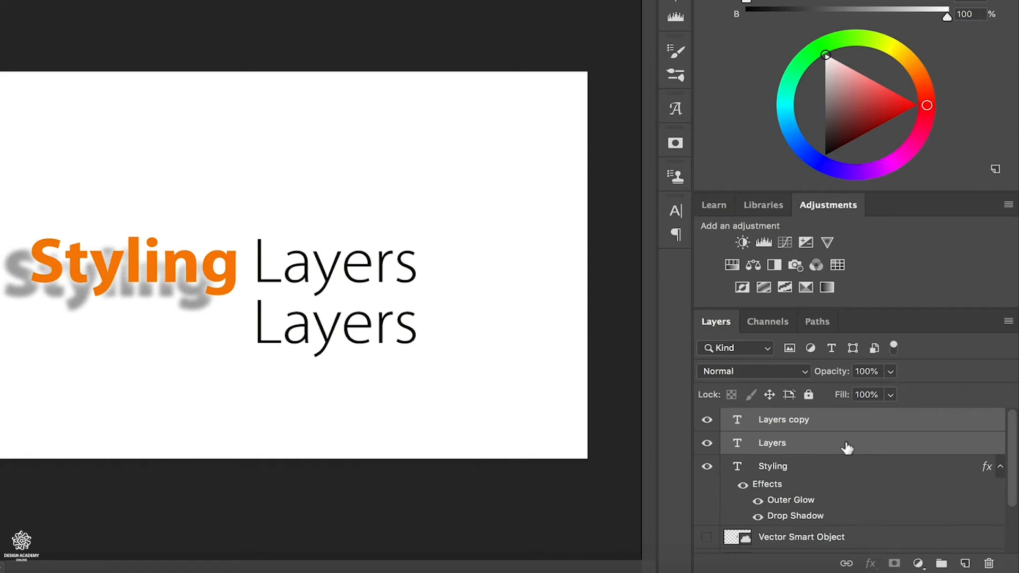
key("super")
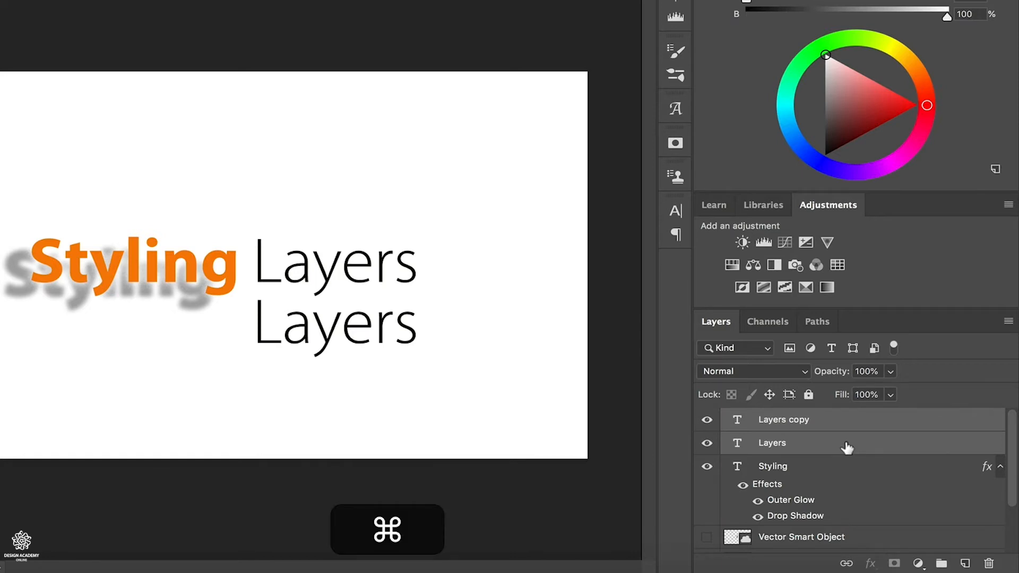
key("super+g")
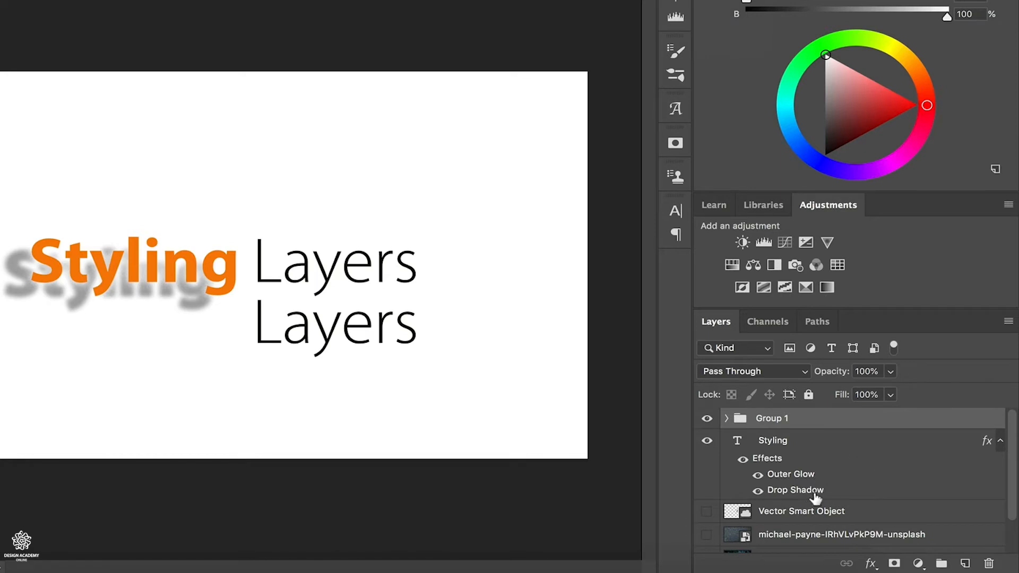
key("alt")
left_click_drag(816, 498, 762, 428)
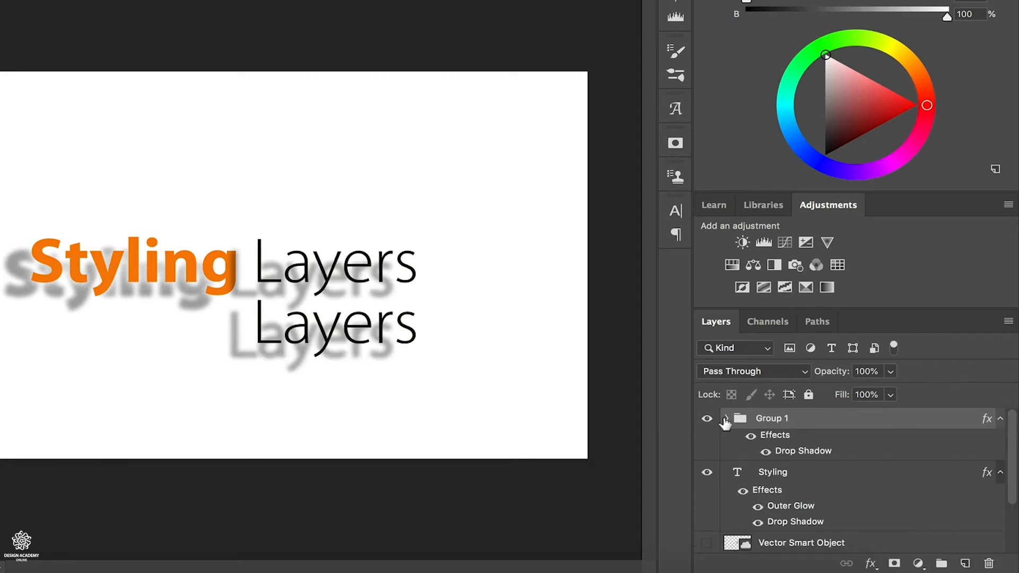
Expand the group, compare it with and without its Drop Shadow, and hide both the shadow and the Layers copy text.
left_click(725, 420)
scroll(863, 485, "down", 3)
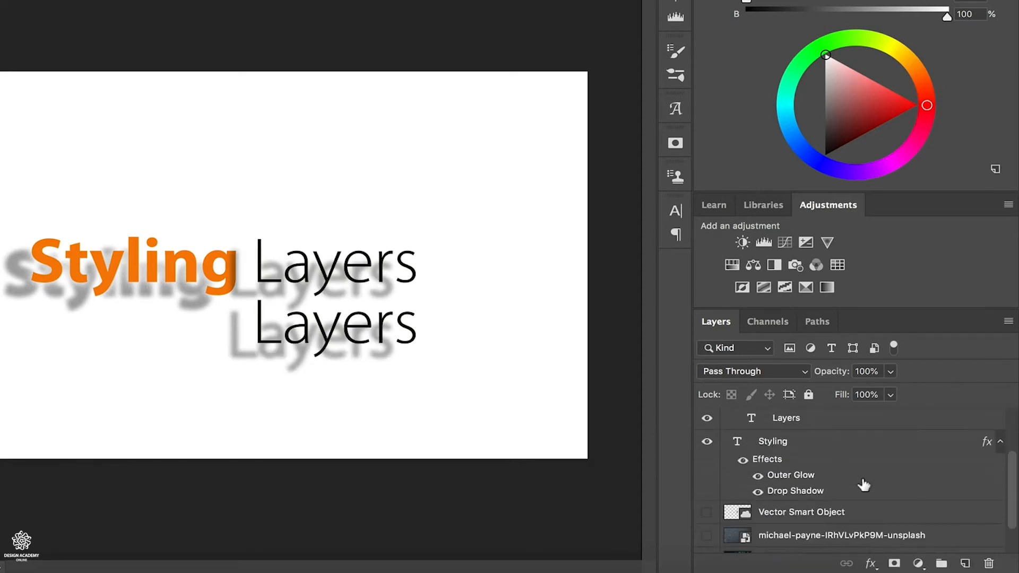
scroll(864, 485, "up", 3)
scroll(864, 486, "up", 1)
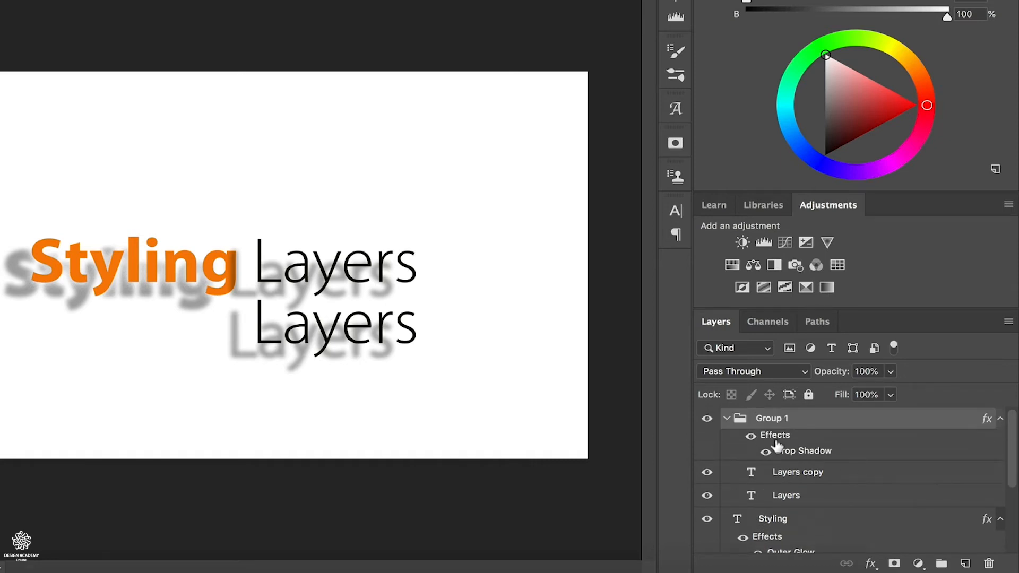
left_click(766, 452)
left_click(767, 453)
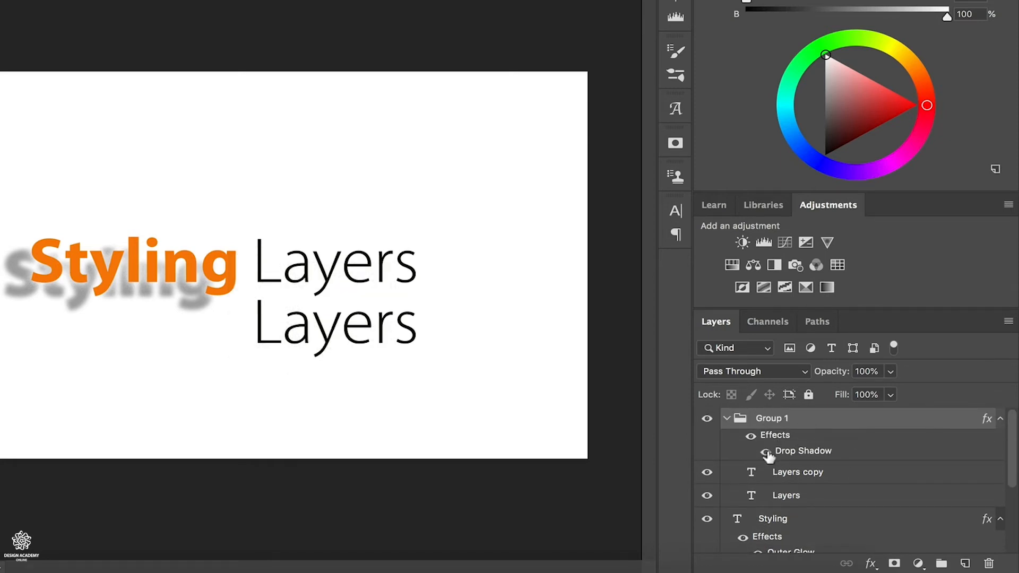
left_click(766, 453)
left_click(766, 452)
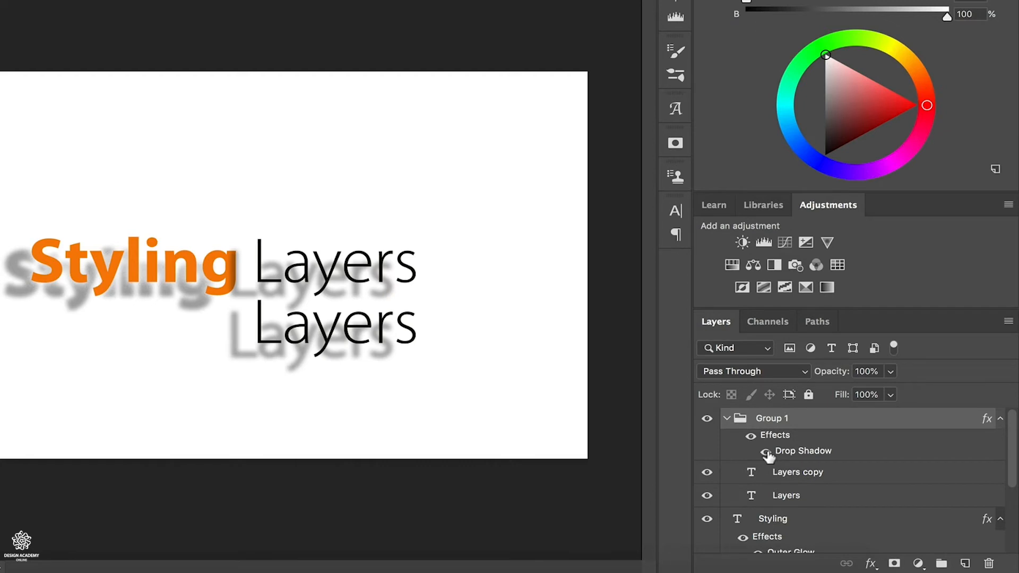
left_click(766, 453)
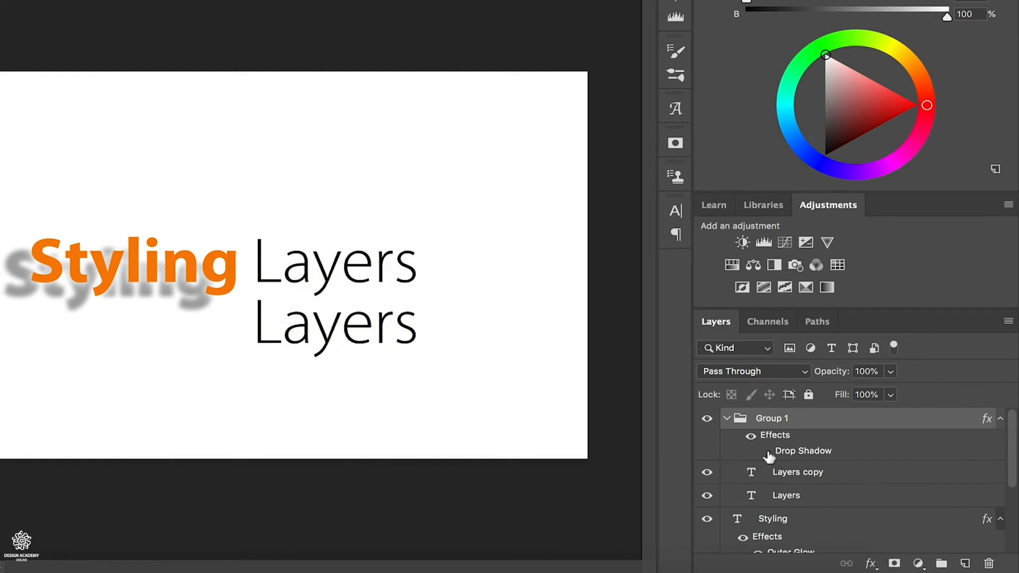
left_click(707, 474)
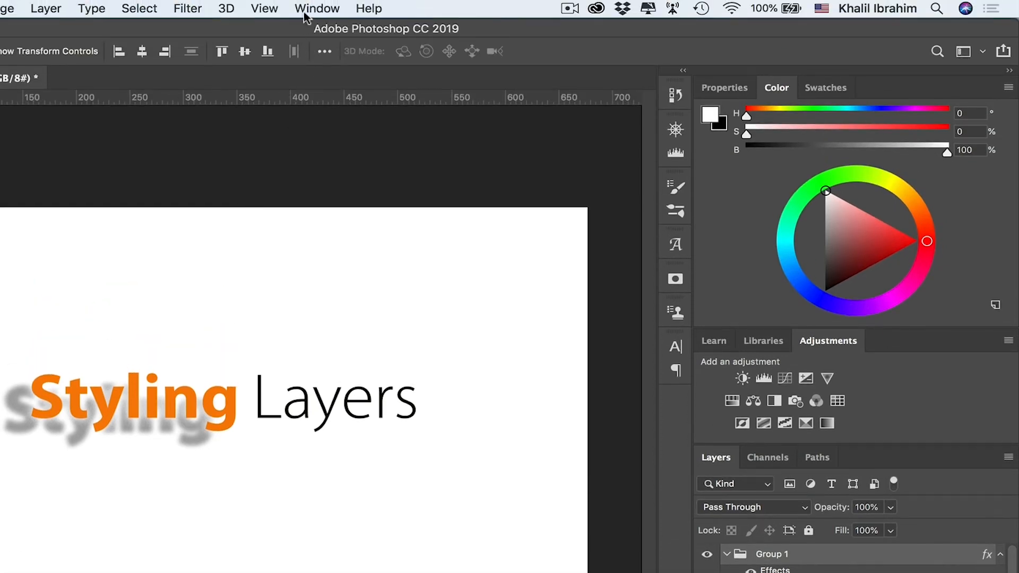
Save the Styling layer's effects as a new style named "drop shadow & outer glow", adding it to the current library, and show the style presets.
left_click(308, 9)
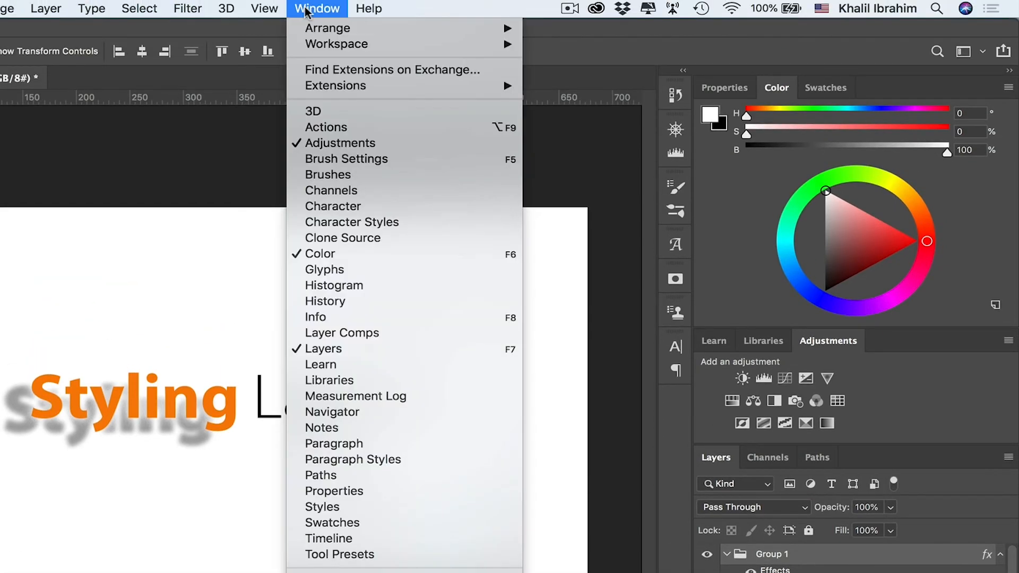
left_click(350, 508)
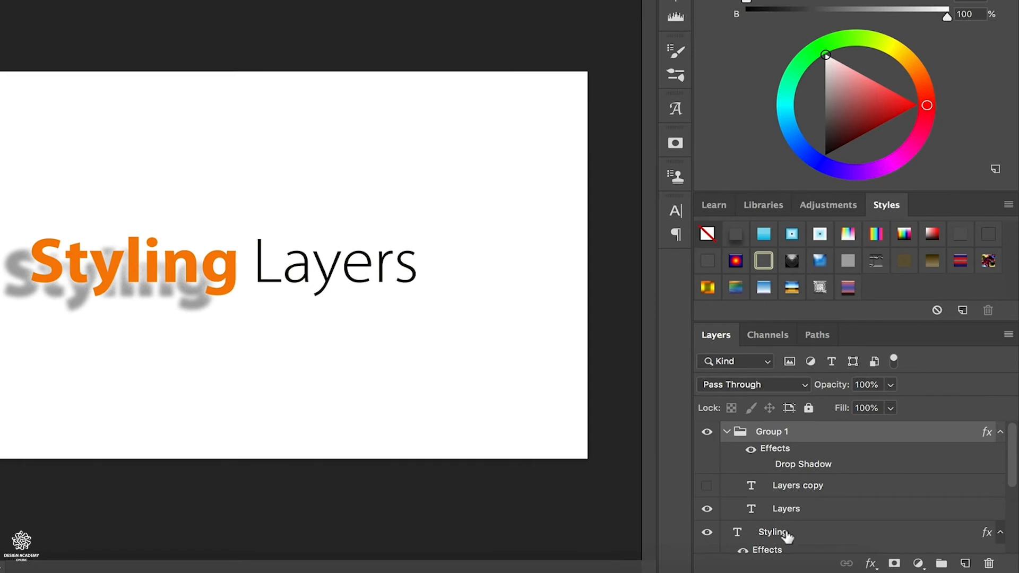
left_click(788, 533)
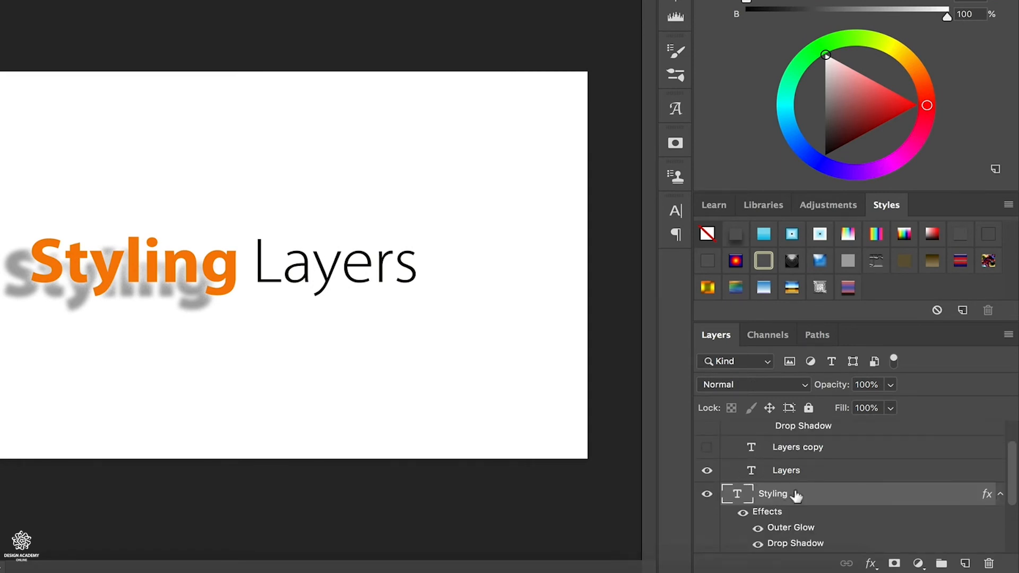
left_click(963, 311)
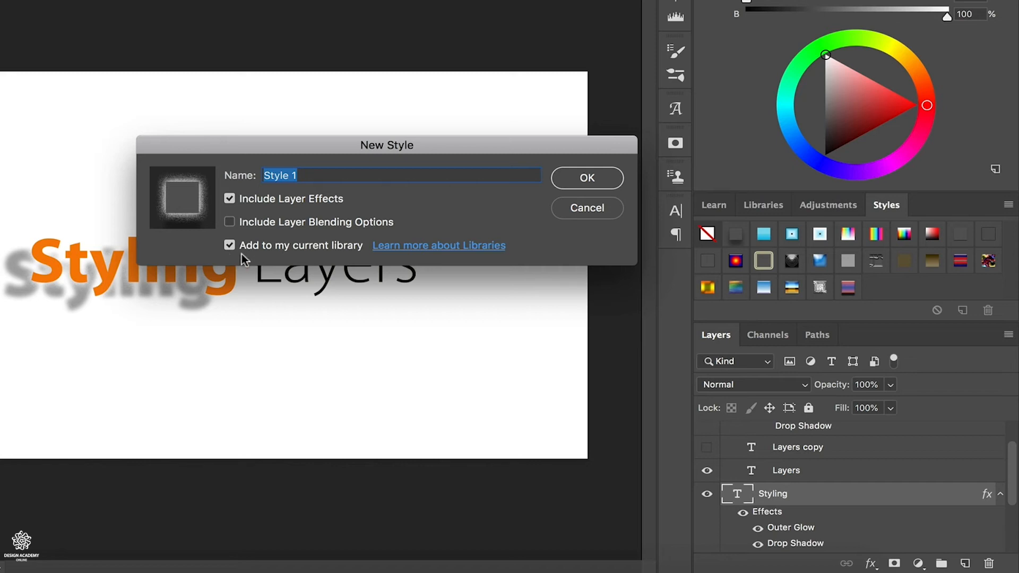
type("drop shadow & o")
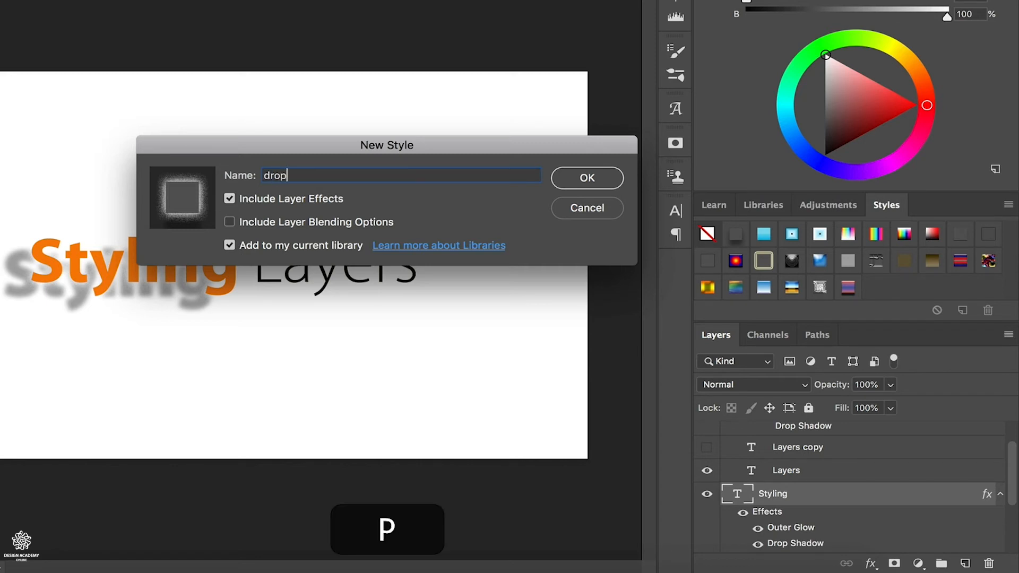
type("uter glow")
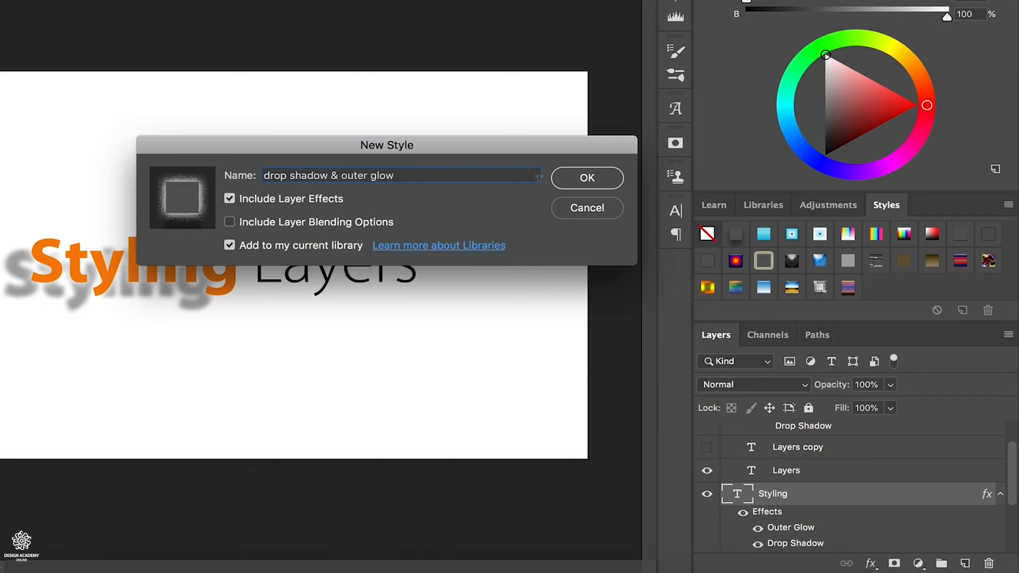
left_click(584, 178)
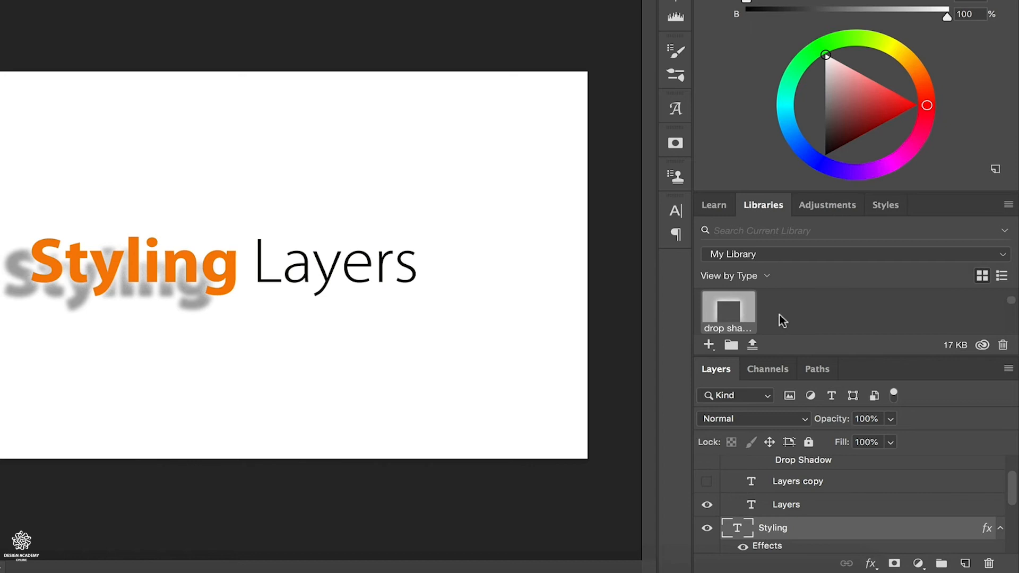
left_click(879, 205)
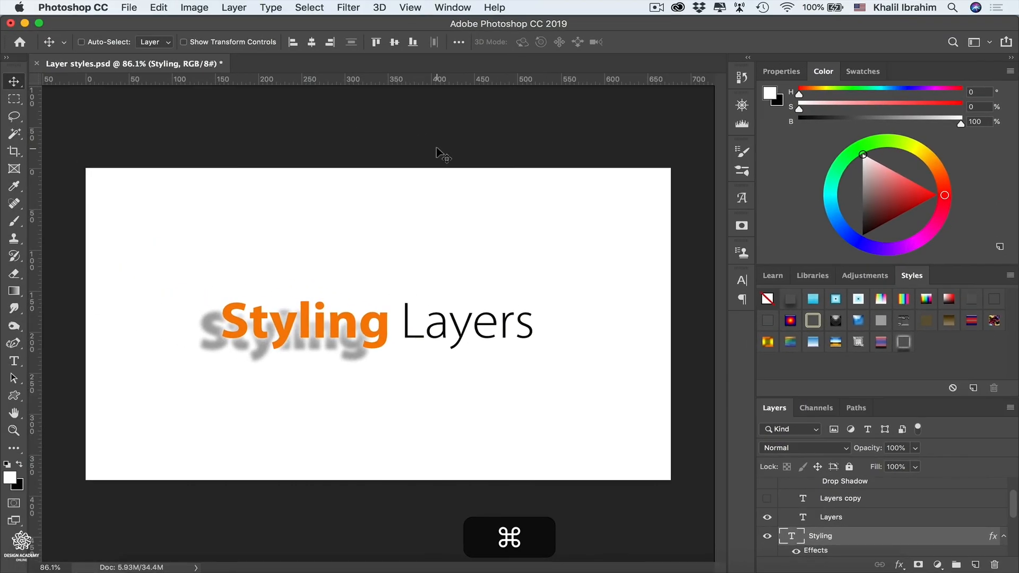
Create a new document from the HDTV 1080p preset, 1920 x 1080 px at 72 ppi.
key("super+n")
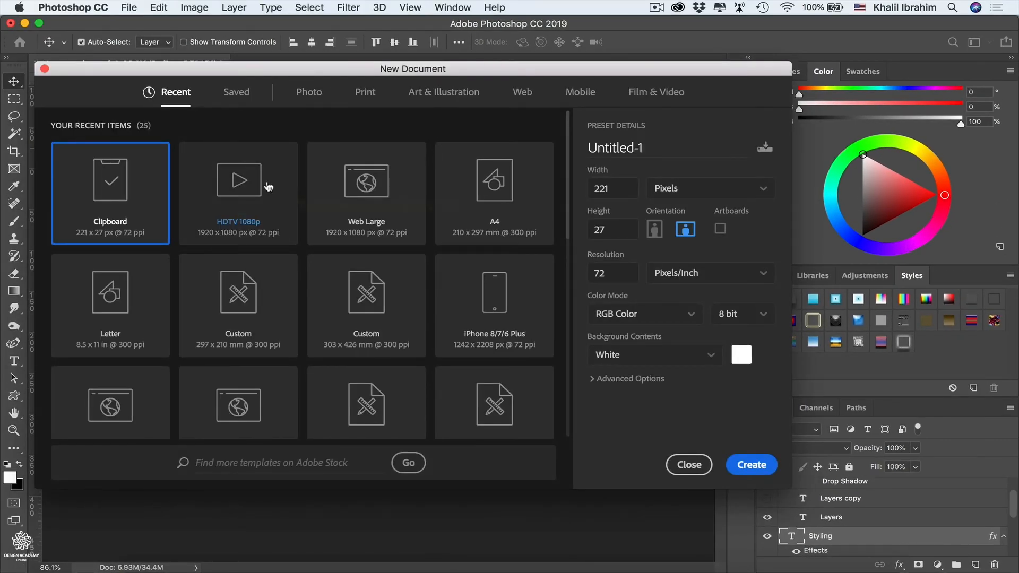
left_click(247, 197)
left_click(751, 465)
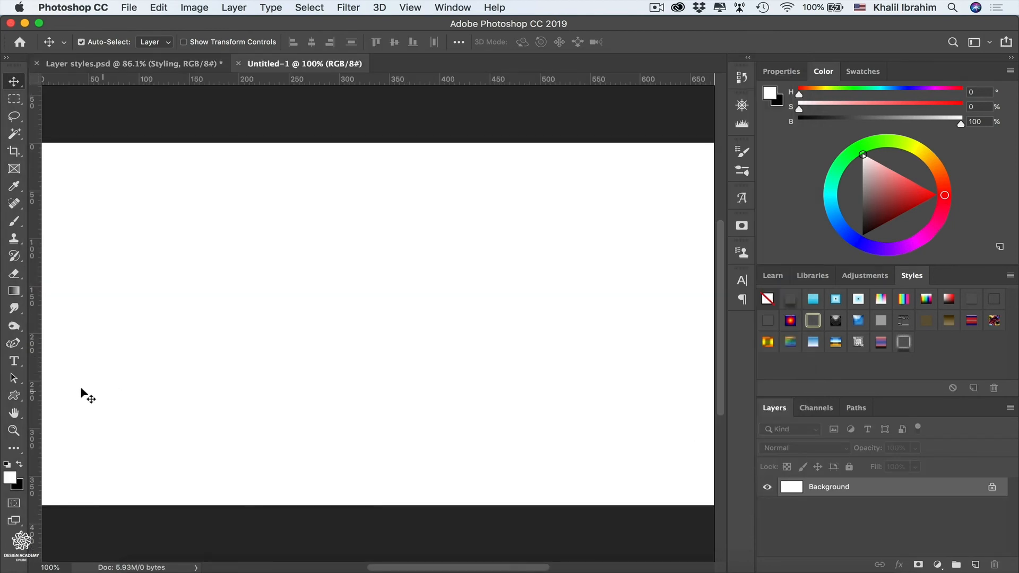
Add the placeholder text "Lorem Ipsum" near the middle of the blank canvas at a font size of 72 pt.
left_click(14, 361)
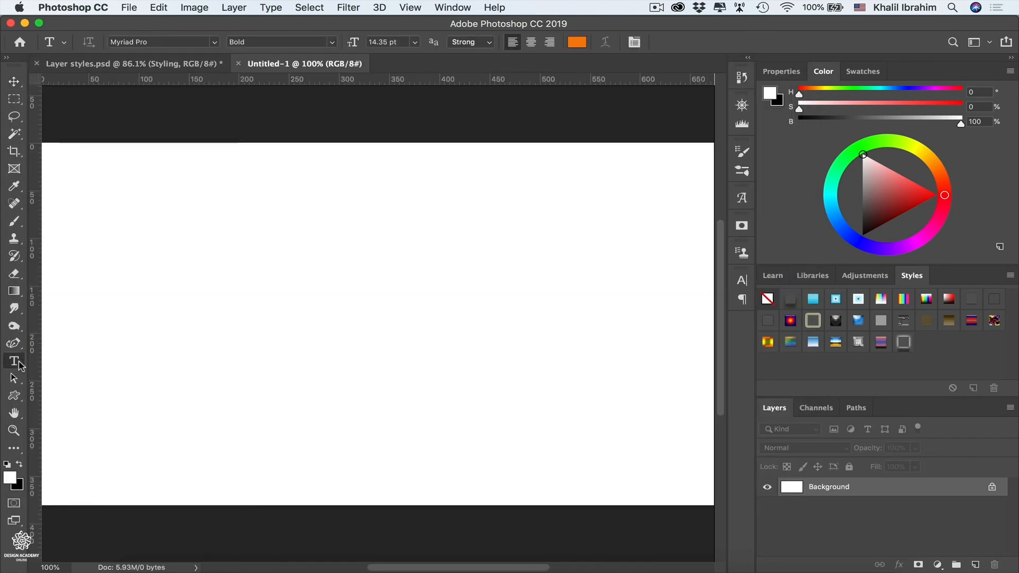
left_click(263, 287)
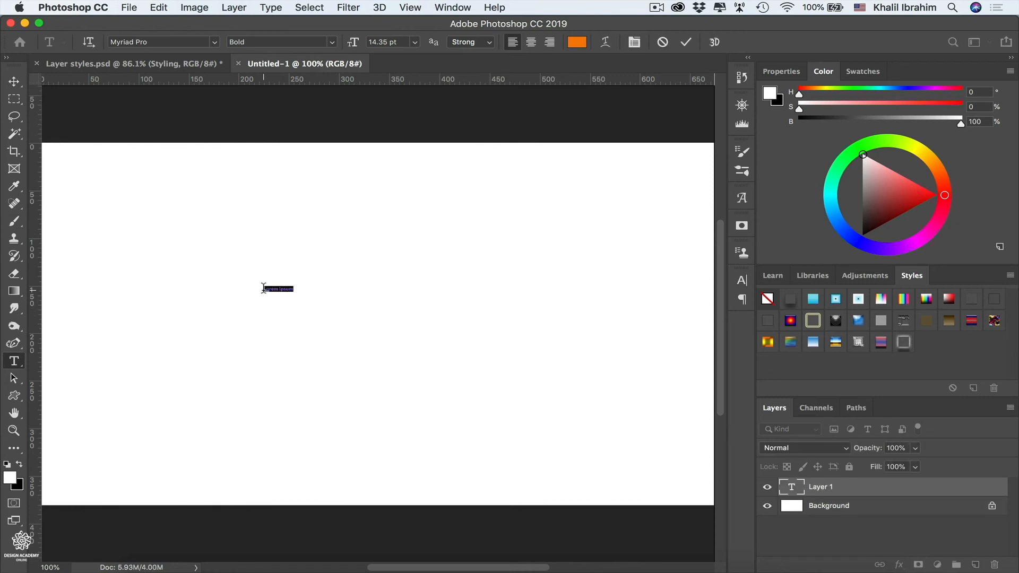
left_click(416, 42)
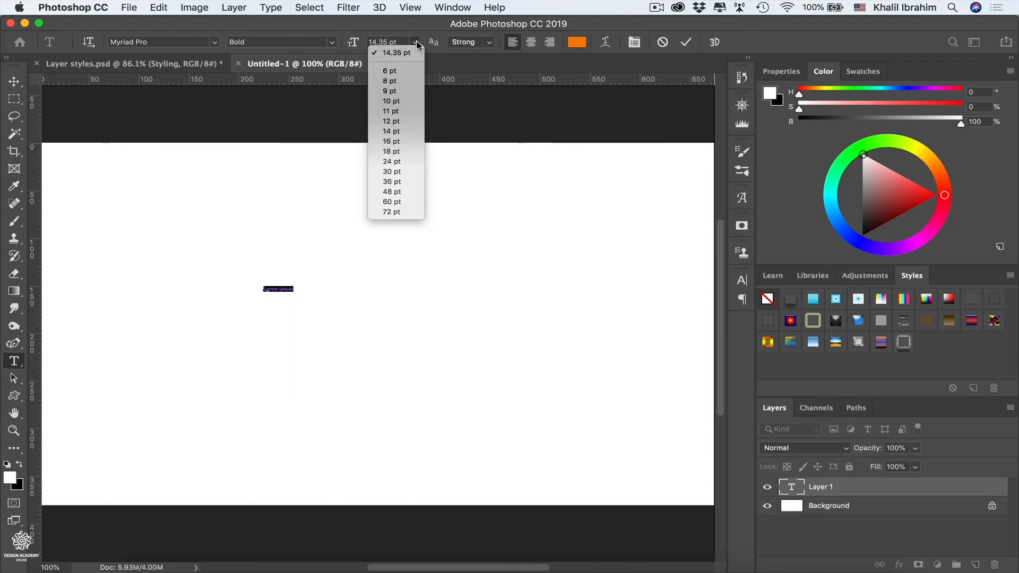
left_click(406, 212)
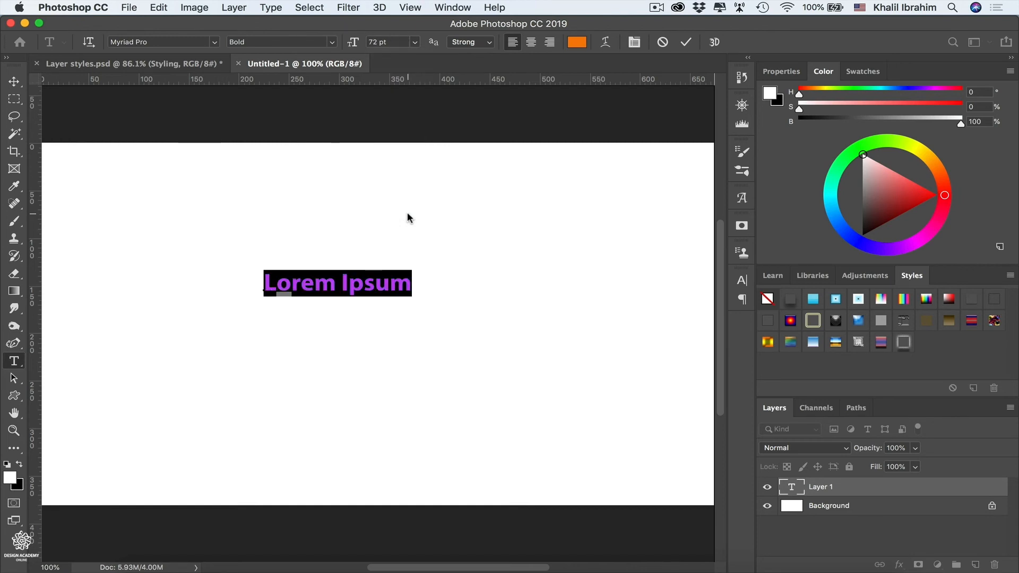
left_click(13, 81)
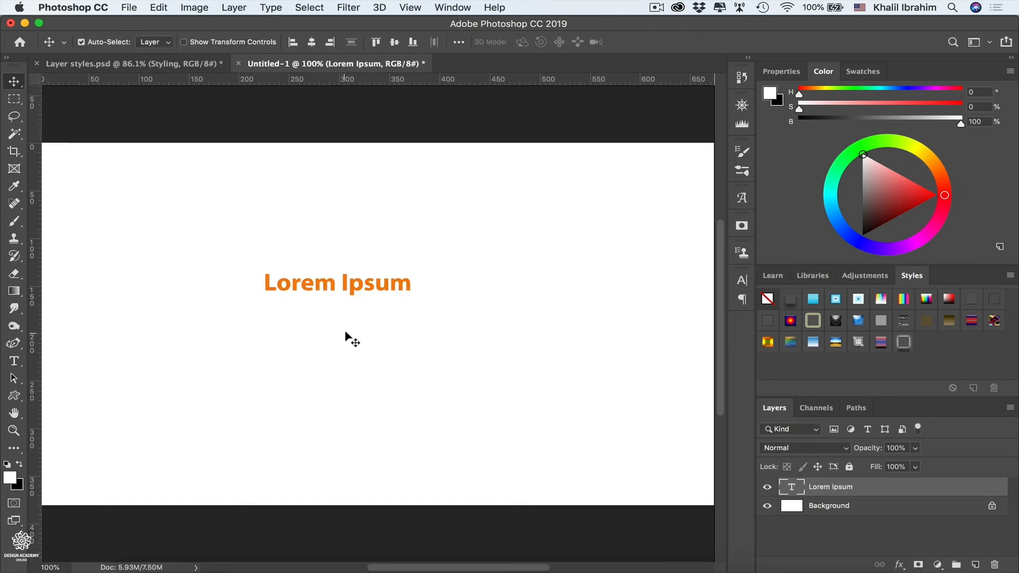
Try the saved drop shadow and outer glow style preset on the Lorem Ipsum text, undo it, and apply the same style from My Library.
left_click(903, 342)
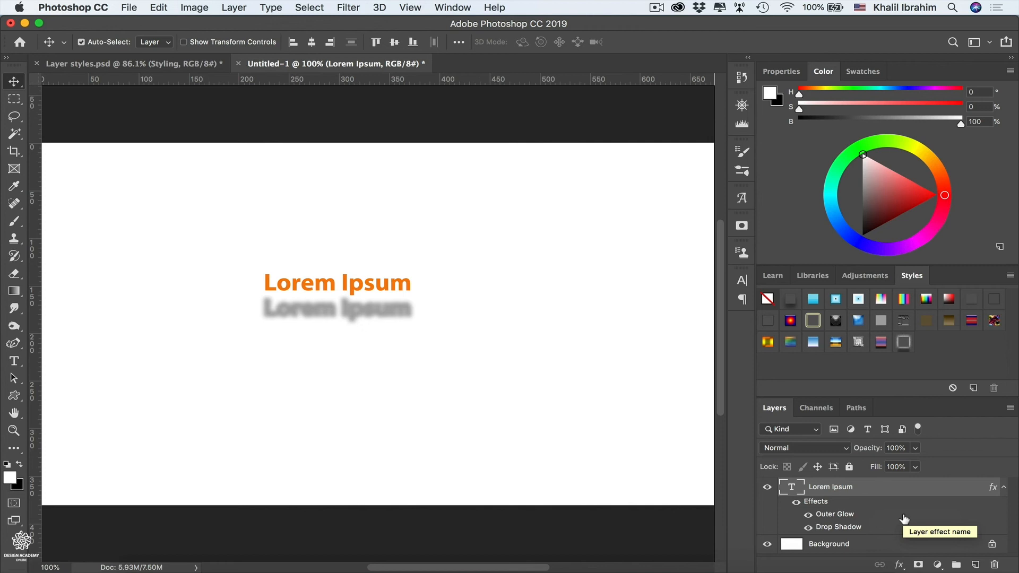
key("super+z")
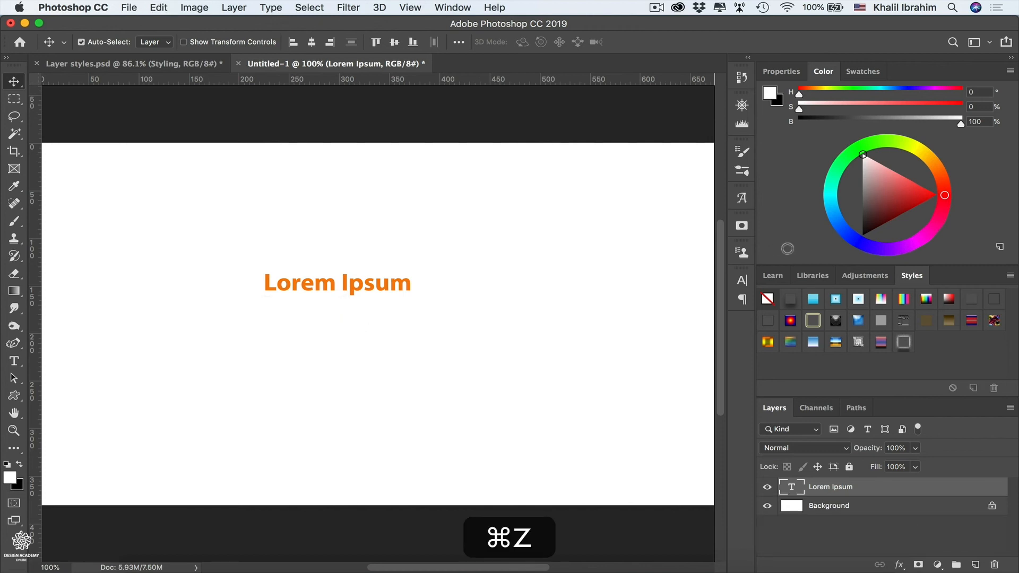
left_click(805, 278)
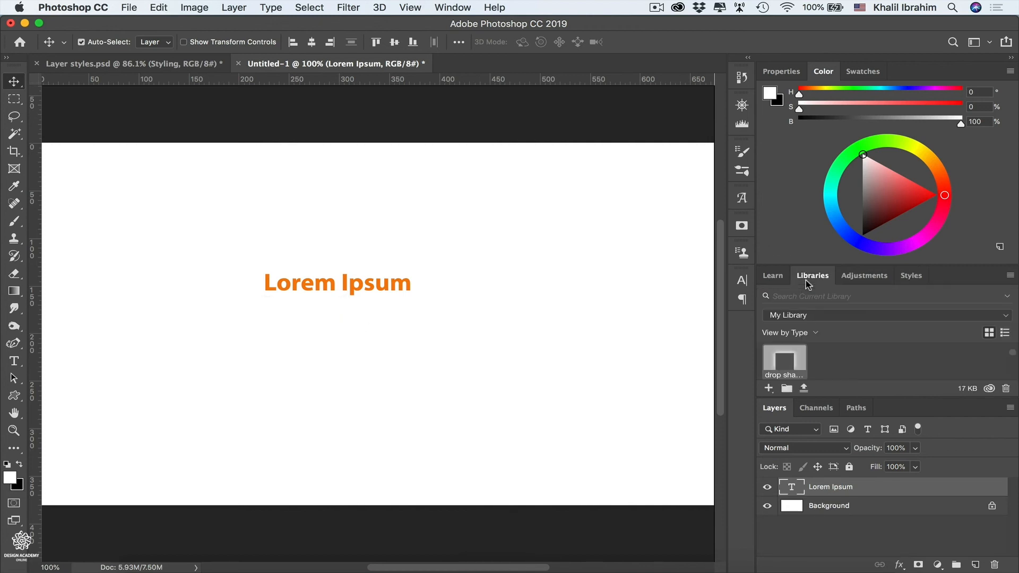
left_click(786, 362)
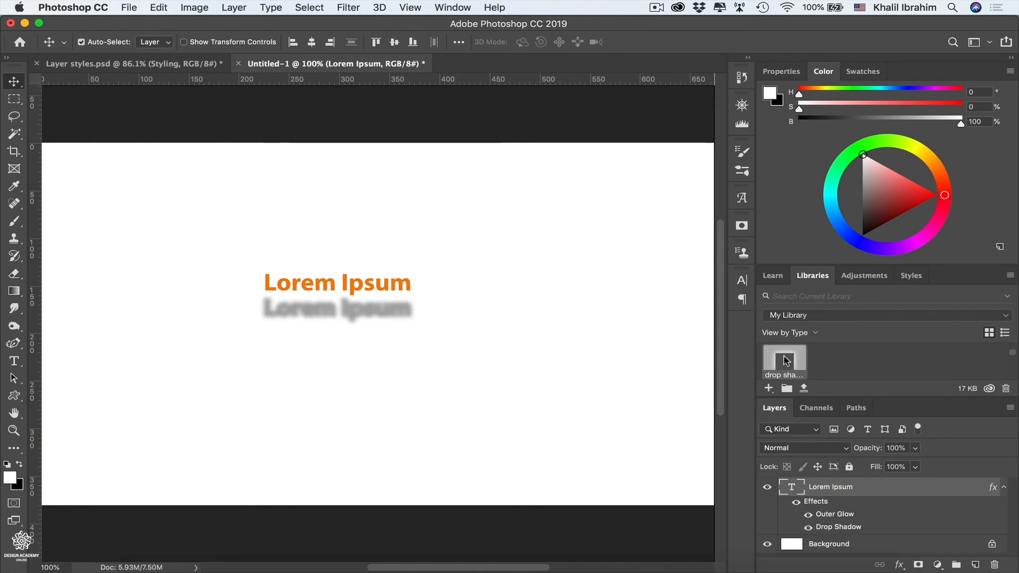